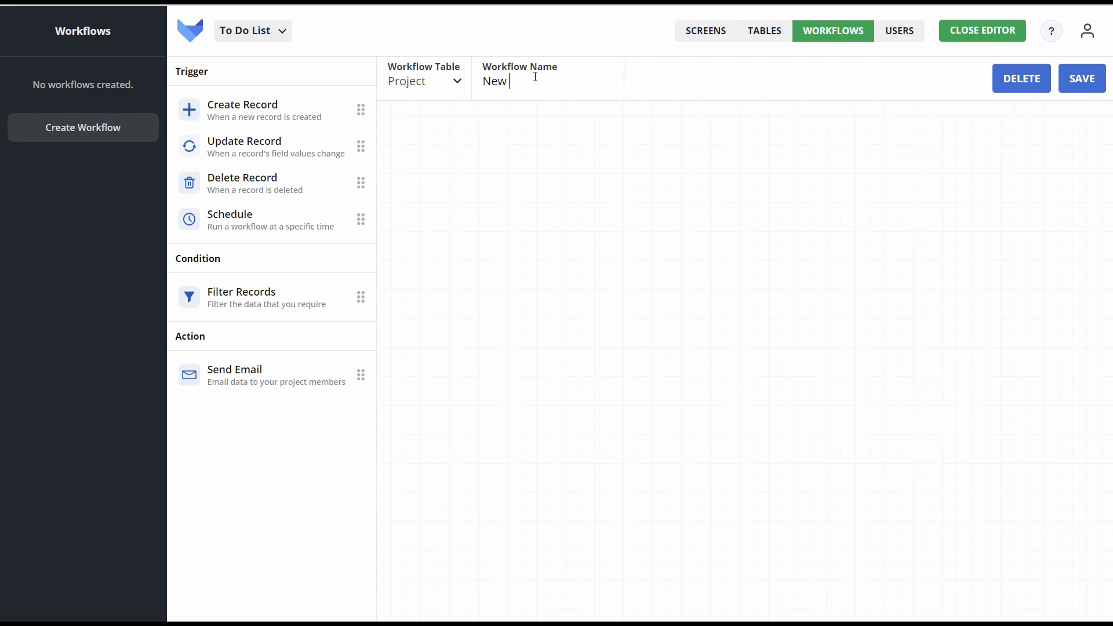
Complete the workflow name as "New Project Created" and add a Create Record trigger followed by a Send Email action
{"action": "type", "text": "Project Created"}
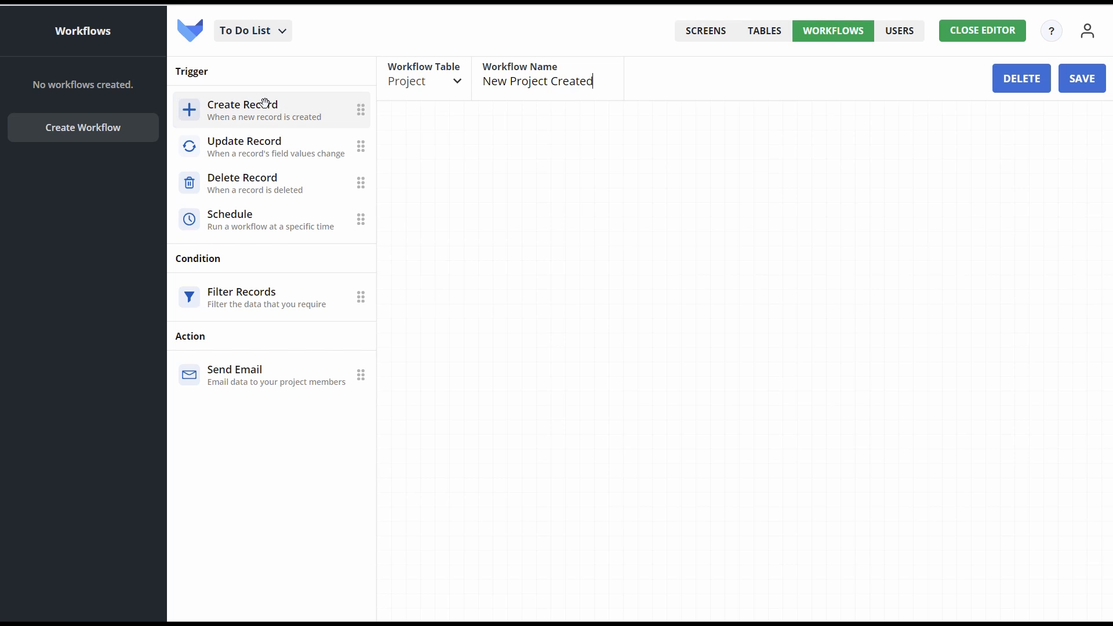
{"action": "left_click_drag", "start_coordinate": [267, 104], "coordinate": [552, 201]}
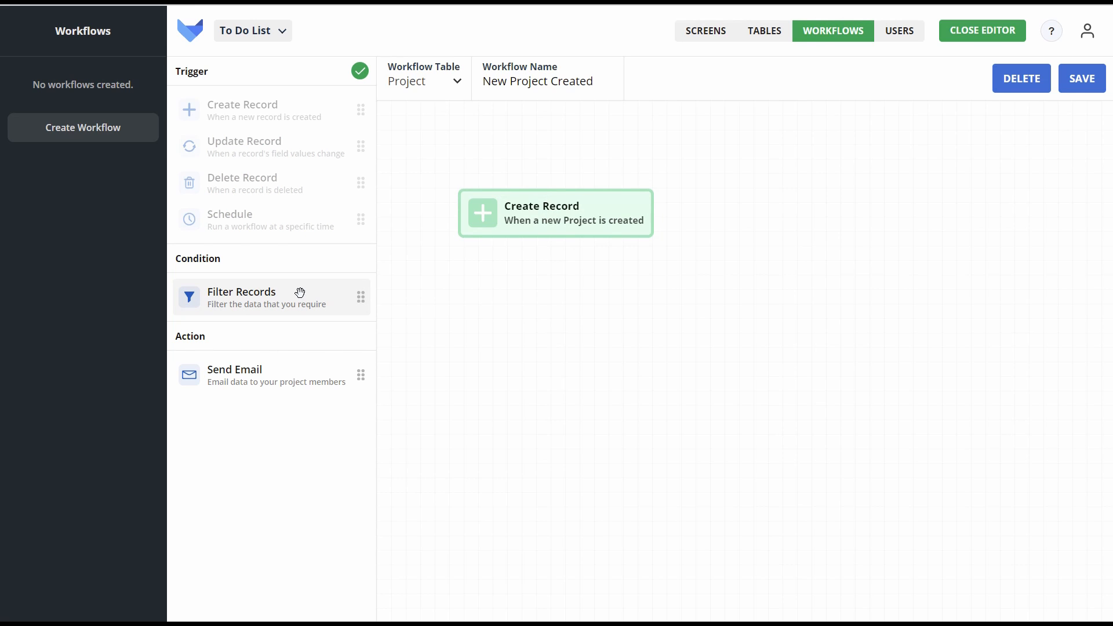
{"action": "left_click_drag", "start_coordinate": [286, 380], "coordinate": [856, 292]}
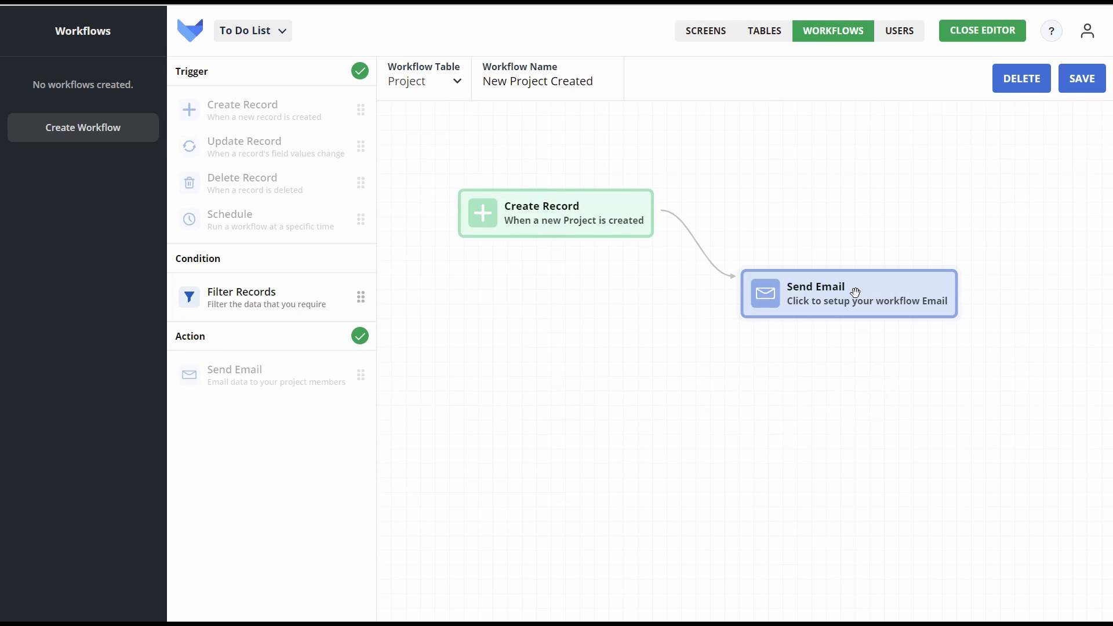
Set up the Send Email action with the first listed user as recipient and the subject "New Project Created"
{"action": "left_click", "coordinate": [856, 293]}
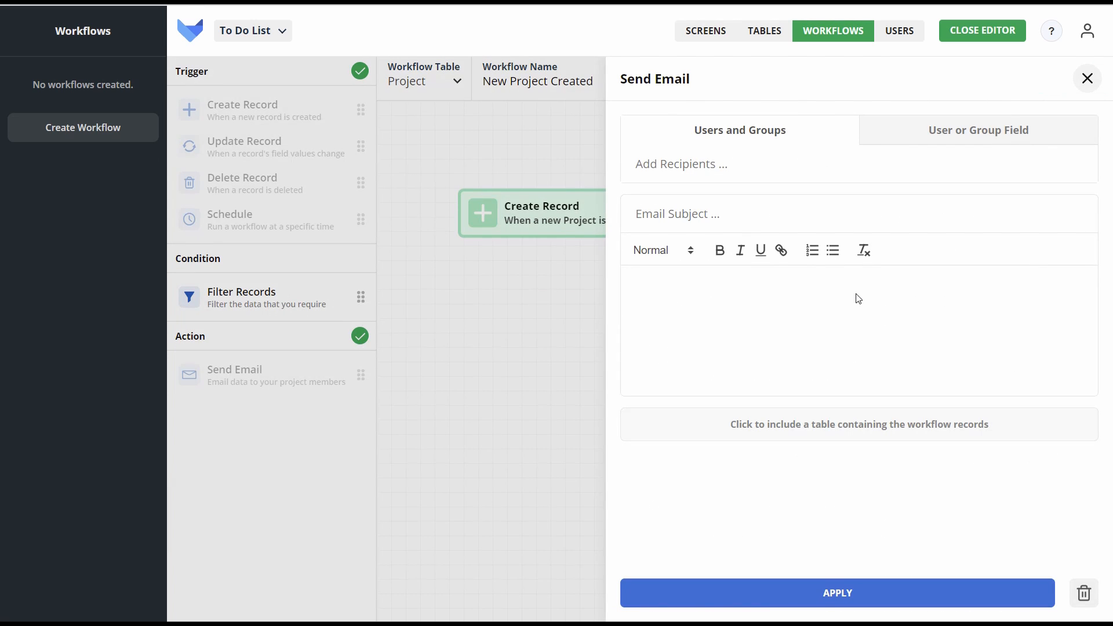
{"action": "left_click", "coordinate": [740, 172]}
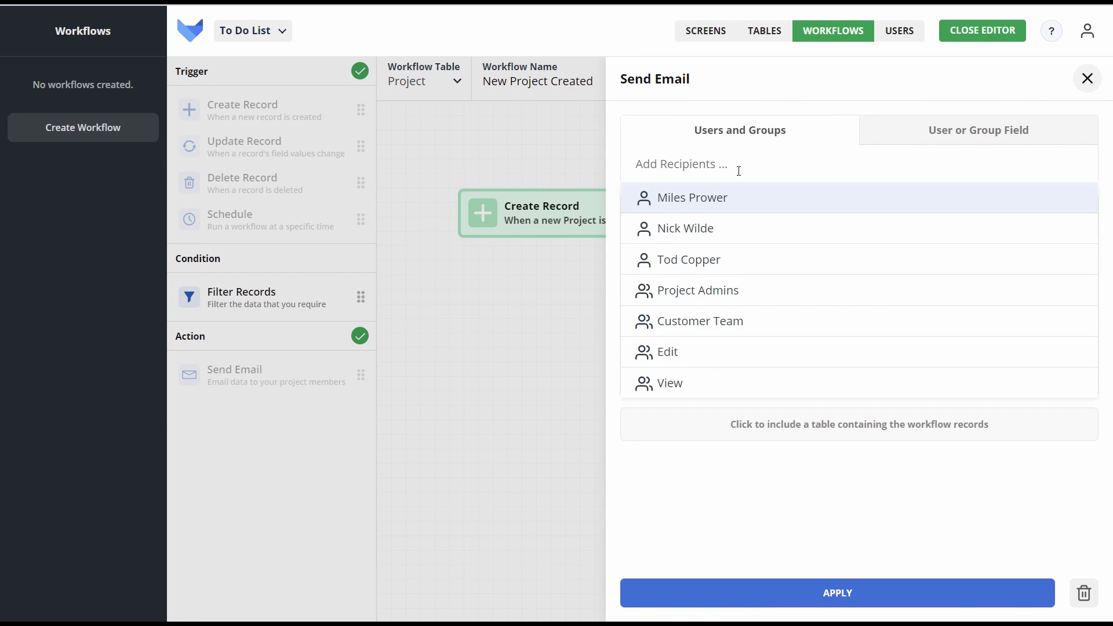
{"action": "left_click", "coordinate": [723, 198]}
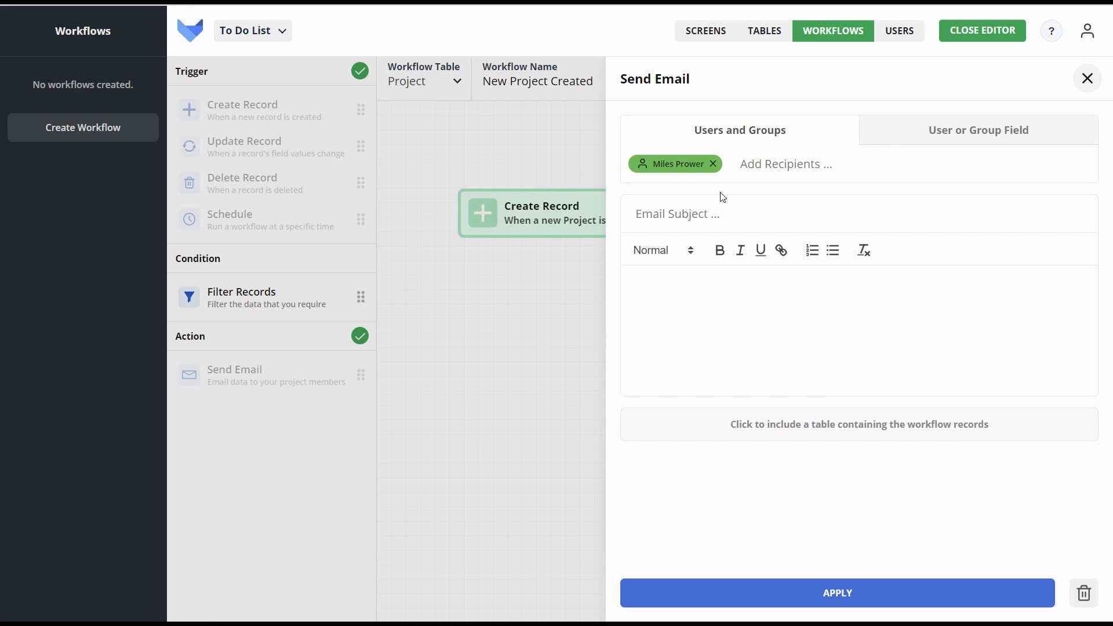
{"action": "left_click", "coordinate": [702, 216]}
{"action": "type", "text": "New "}
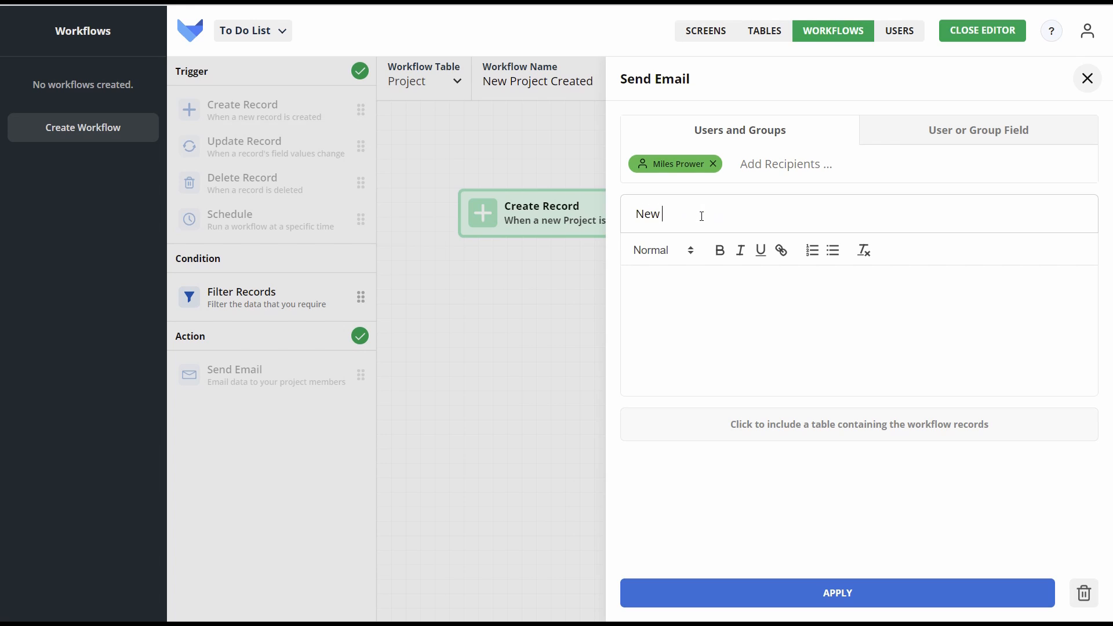
{"action": "type", "text": "Project Created"}
Write the email body with a "Hi" greeting to the recipient by first name and the line "A new project has been created."
{"action": "left_click", "coordinate": [678, 318]}
{"action": "type", "text": "Hi "}
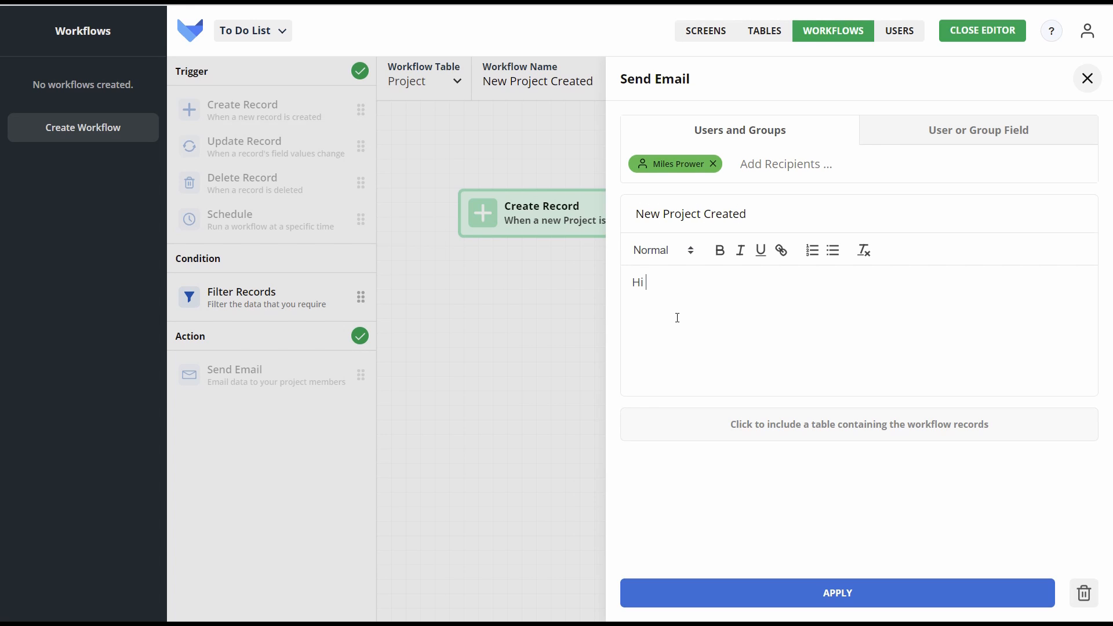
{"action": "type", "text": "Miles,"}
{"action": "key", "text": "Return"}
{"action": "key", "text": "Return"}
{"action": "type", "text": "A new project has been create"}
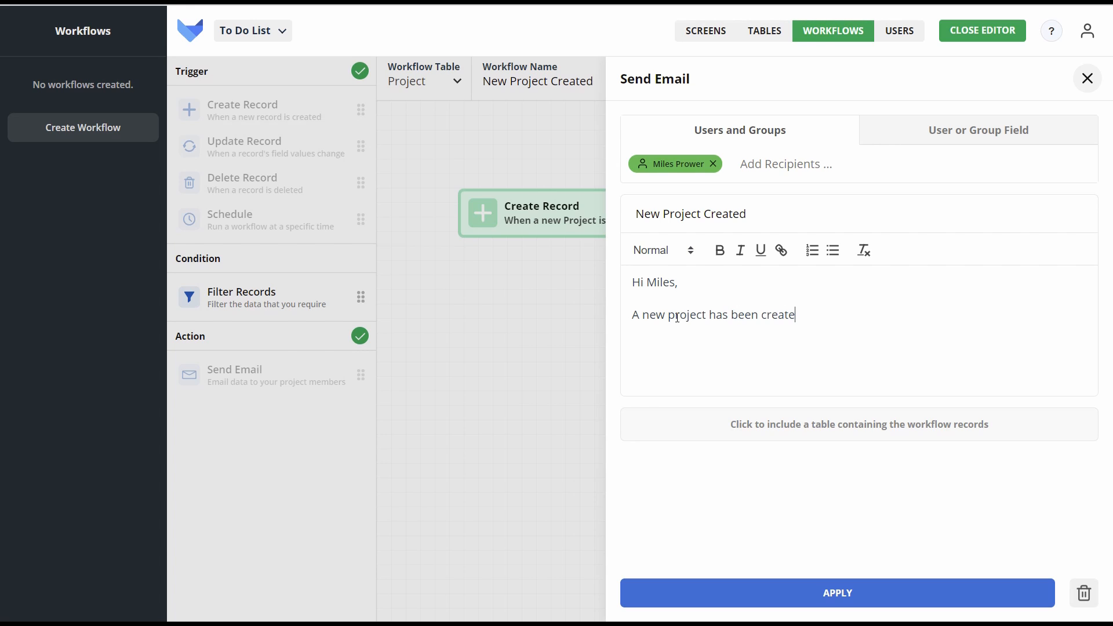
{"action": "type", "text": "d."}
Include a table of the workflow records in the email, apply the email settings, and save the workflow
{"action": "left_click", "coordinate": [847, 427]}
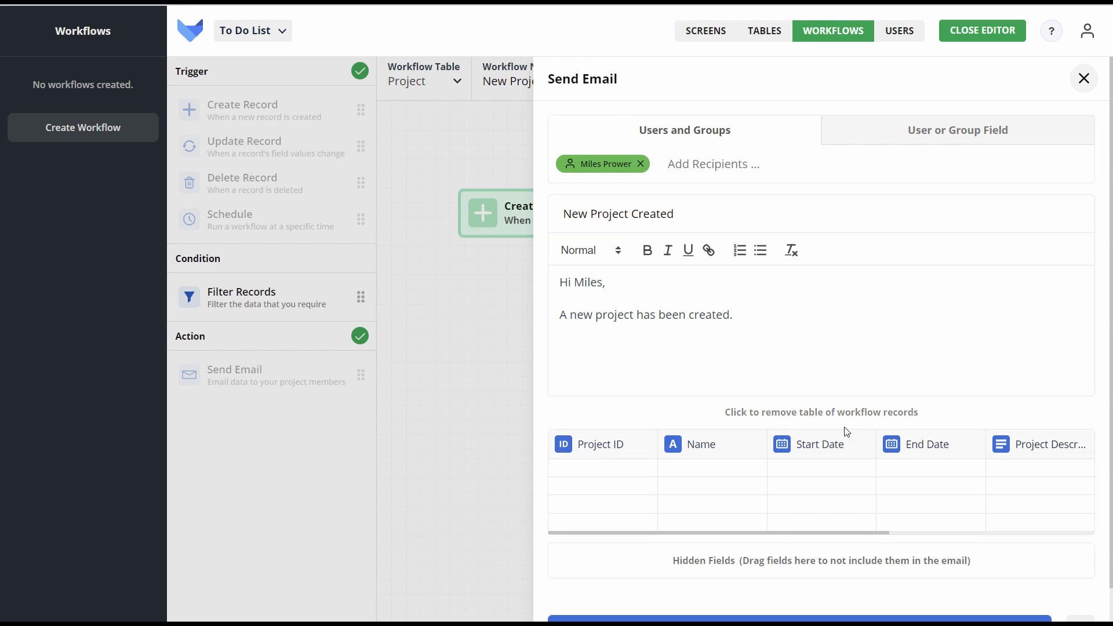
{"action": "scroll", "coordinate": [848, 432], "scroll_direction": "down", "scroll_amount": 1}
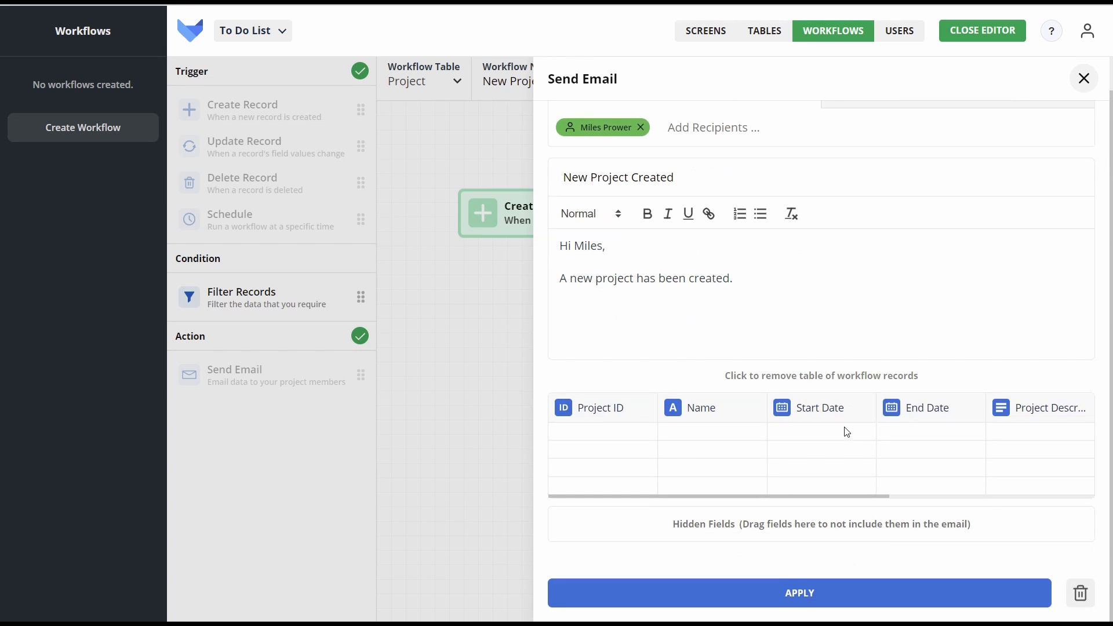
{"action": "left_click", "coordinate": [824, 597]}
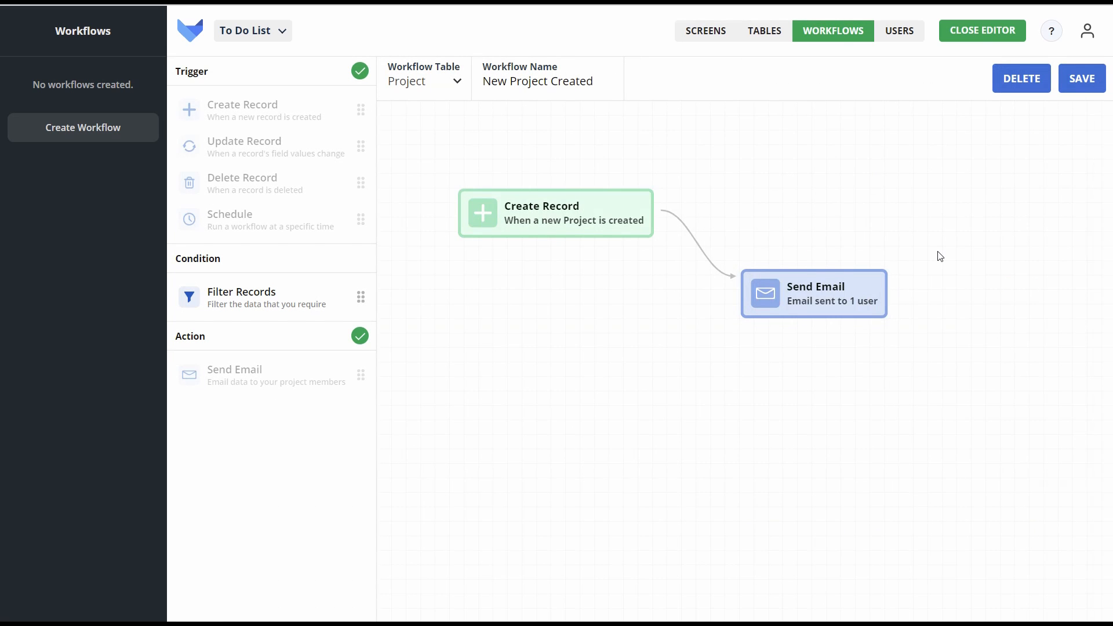
{"action": "left_click", "coordinate": [1091, 85]}
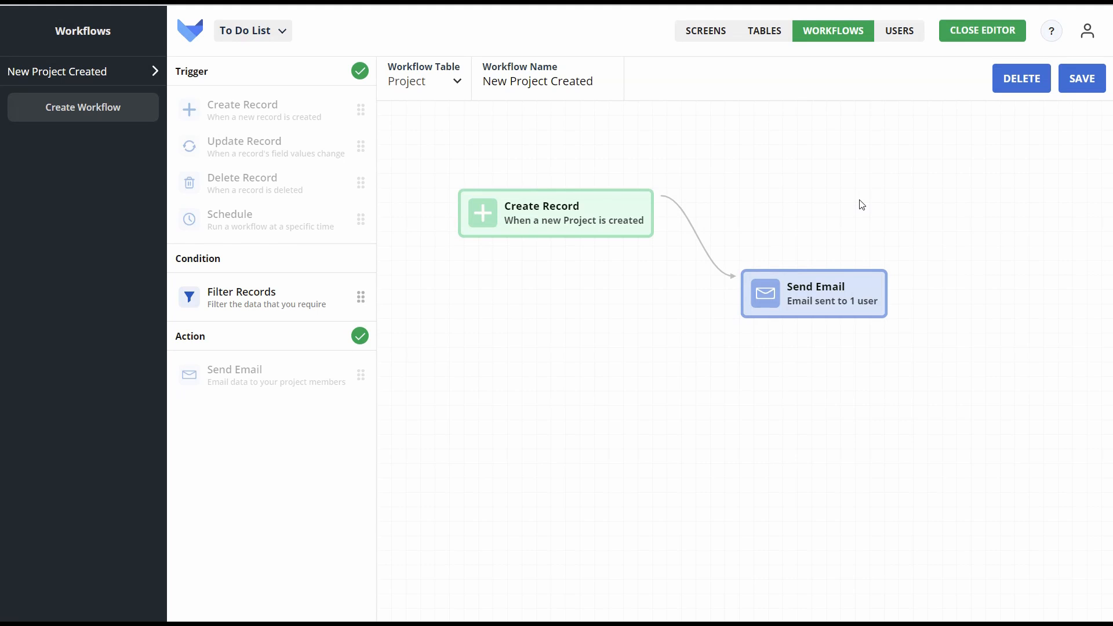
Leave the editor and open the Overleap record in the Companies table
{"action": "left_click", "coordinate": [989, 38]}
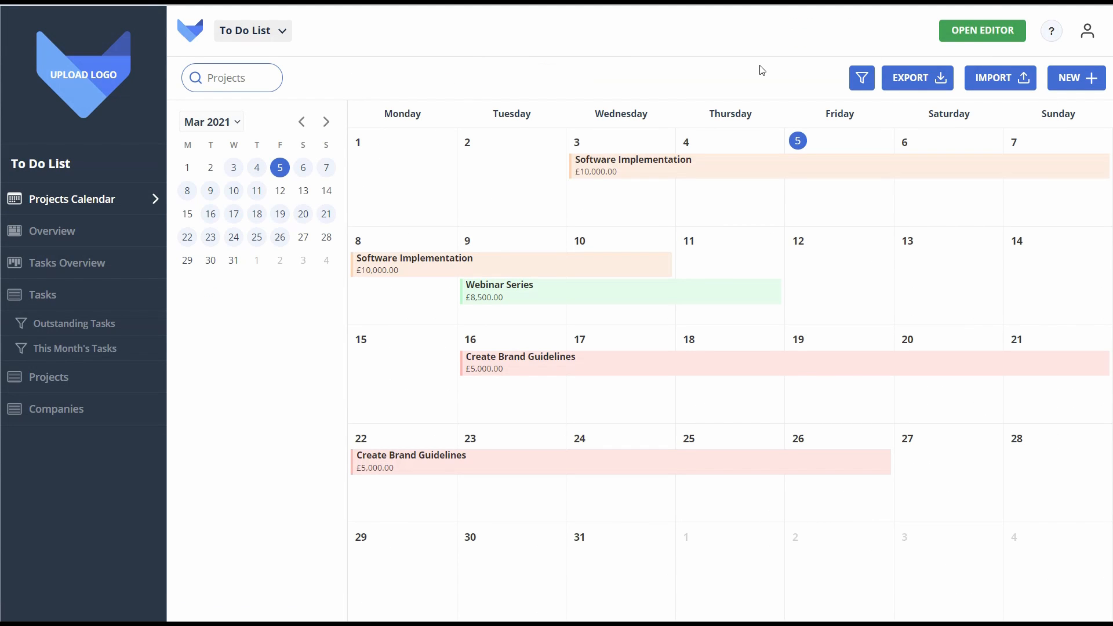
{"action": "left_click", "coordinate": [73, 420]}
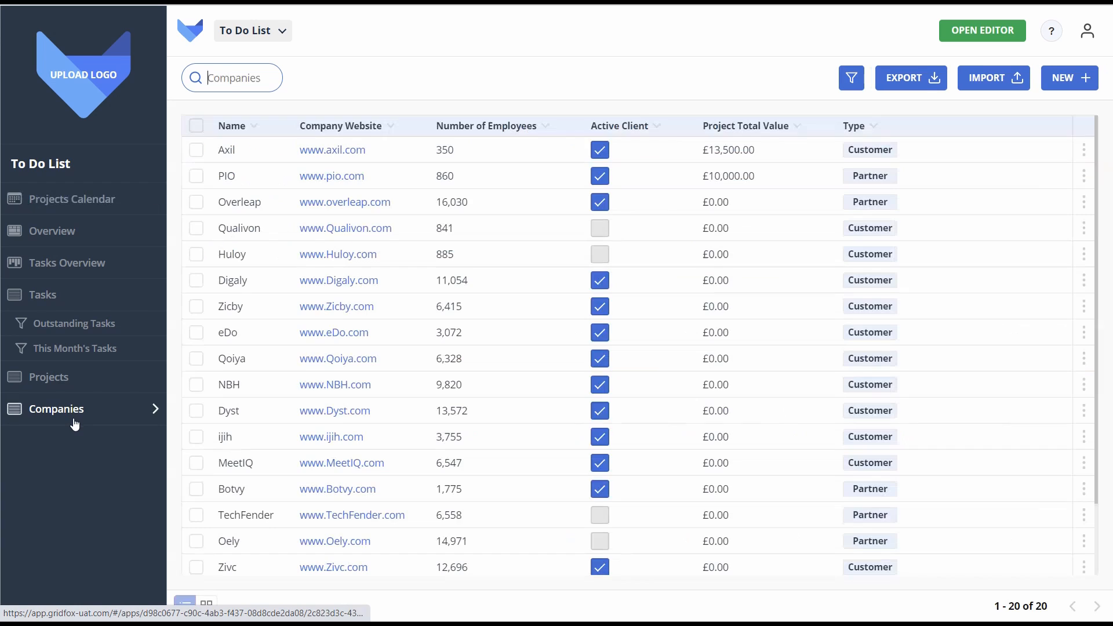
{"action": "left_click", "coordinate": [474, 211]}
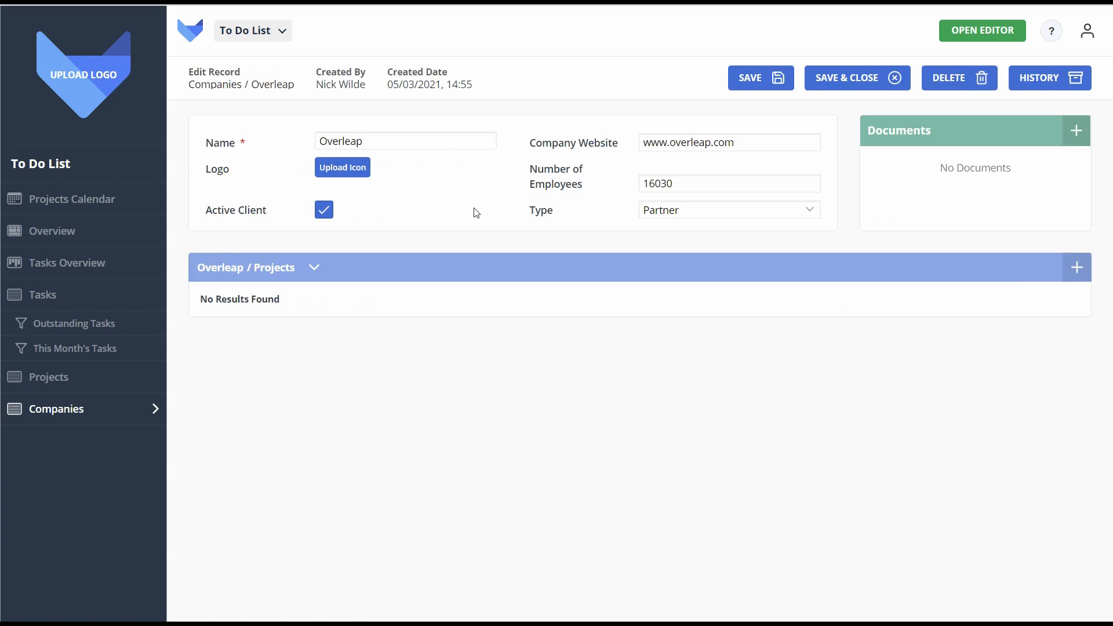
Add a project named "Social Media Strategy" to Overleap with a £4,600 budget and the company record's creator as owner
{"action": "left_click", "coordinate": [1076, 267]}
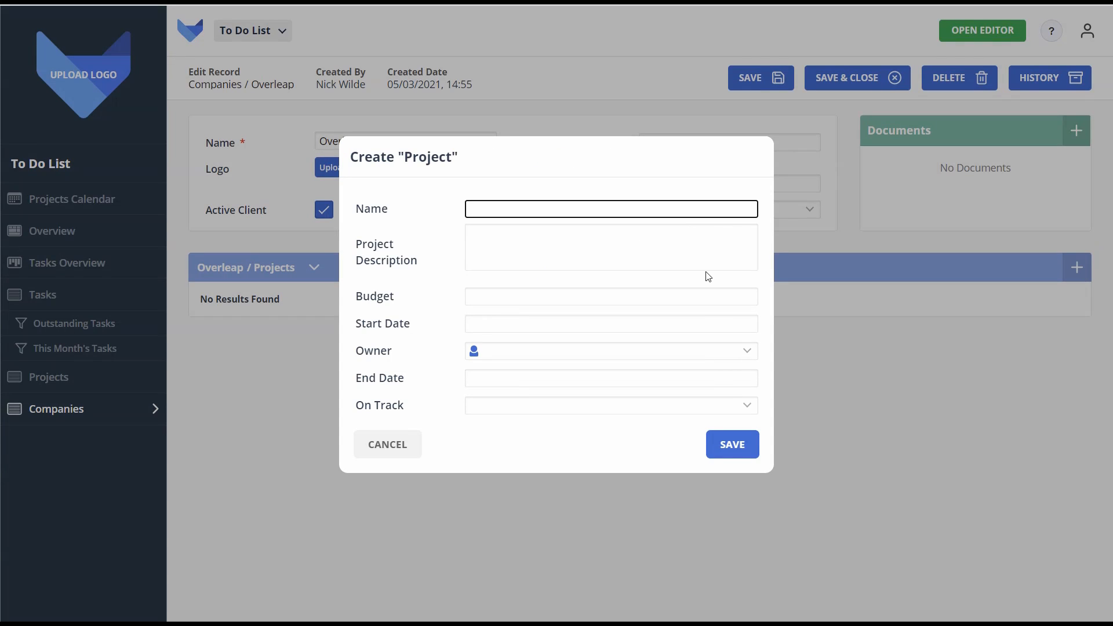
{"action": "type", "text": "Social Media Strategy"}
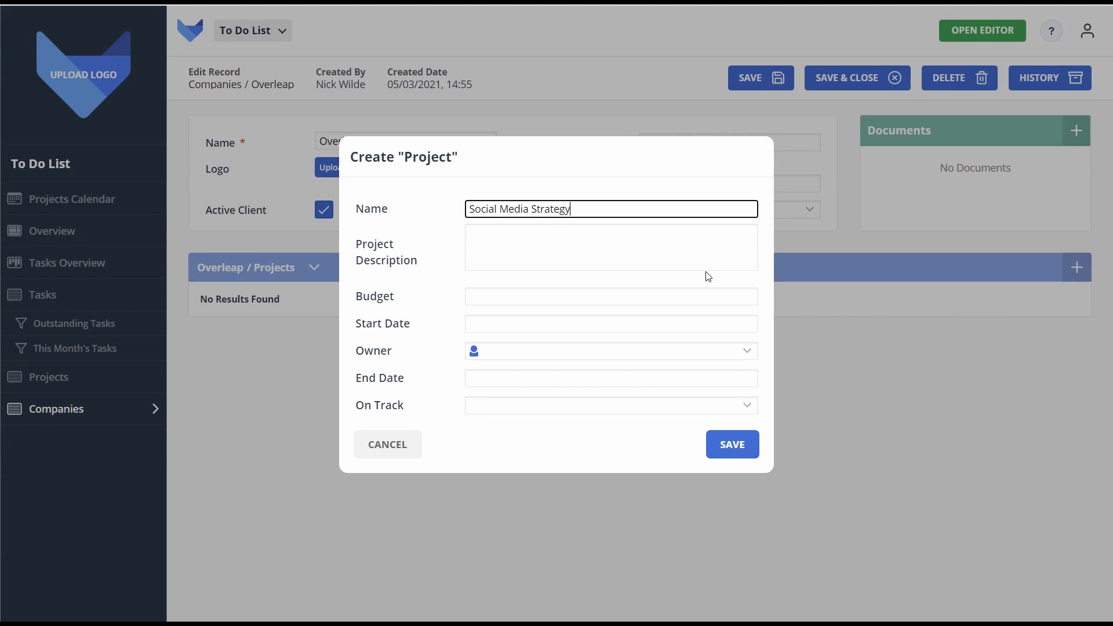
{"action": "left_click", "coordinate": [625, 302]}
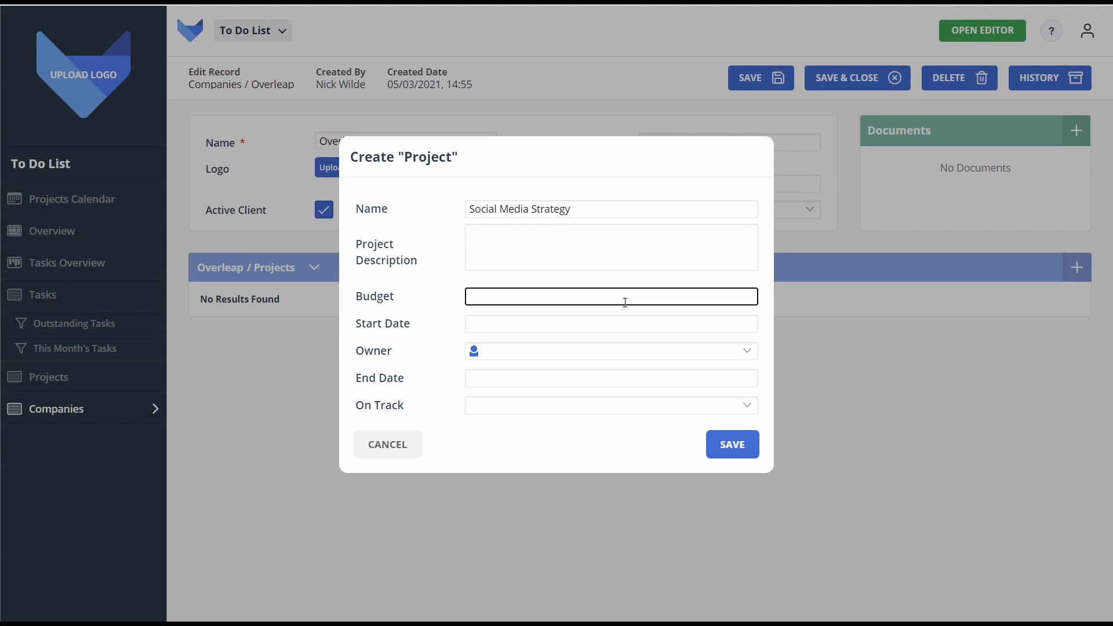
{"action": "type", "text": "4600"}
{"action": "left_click", "coordinate": [635, 350]}
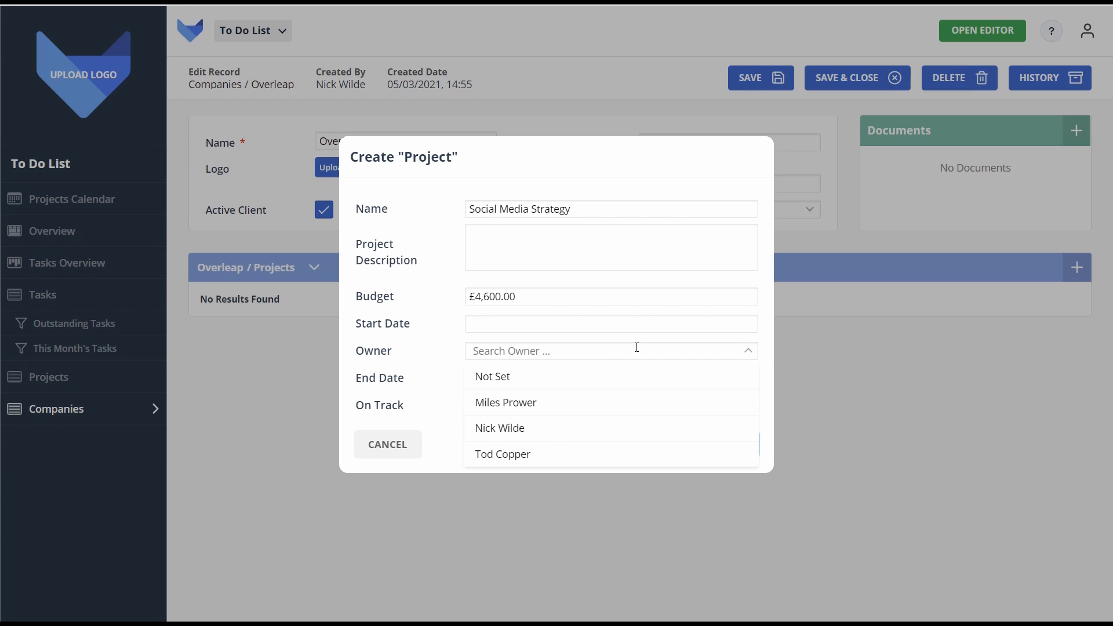
{"action": "left_click", "coordinate": [550, 427]}
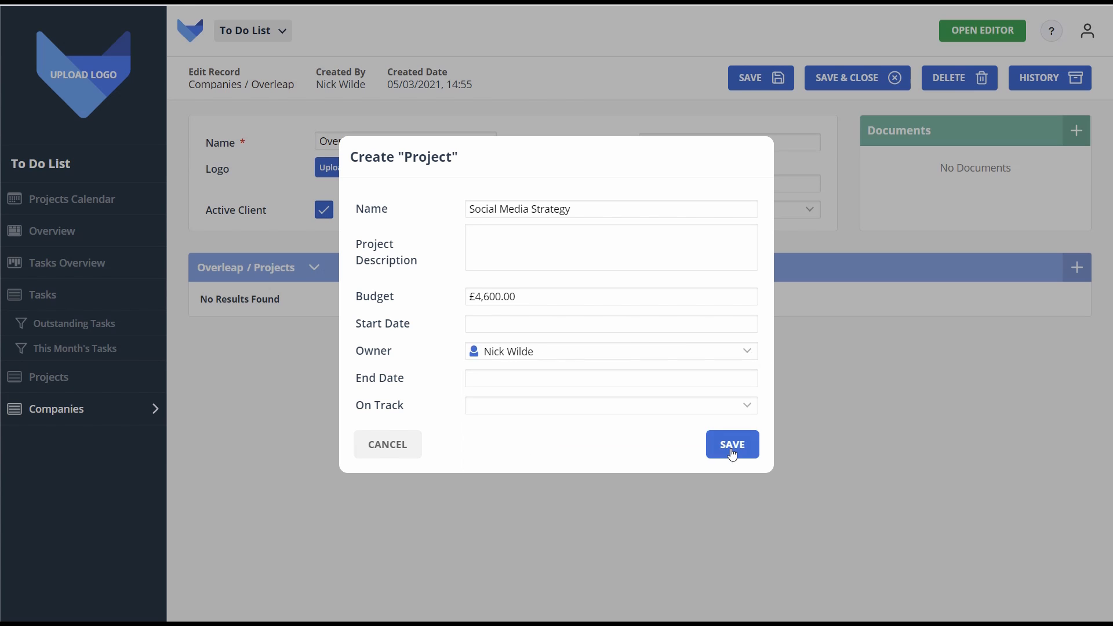
{"action": "left_click", "coordinate": [733, 453]}
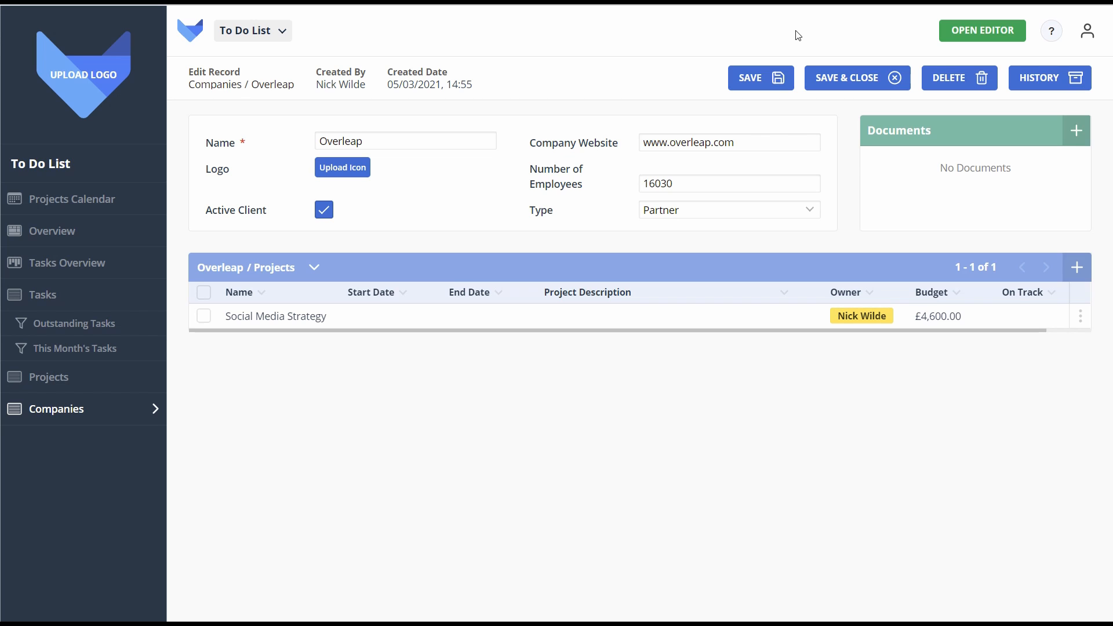
View the Outstanding Tasks list, and in the editor create a workflow on the Task table named "Tasks Reminder"
{"action": "left_click", "coordinate": [93, 324]}
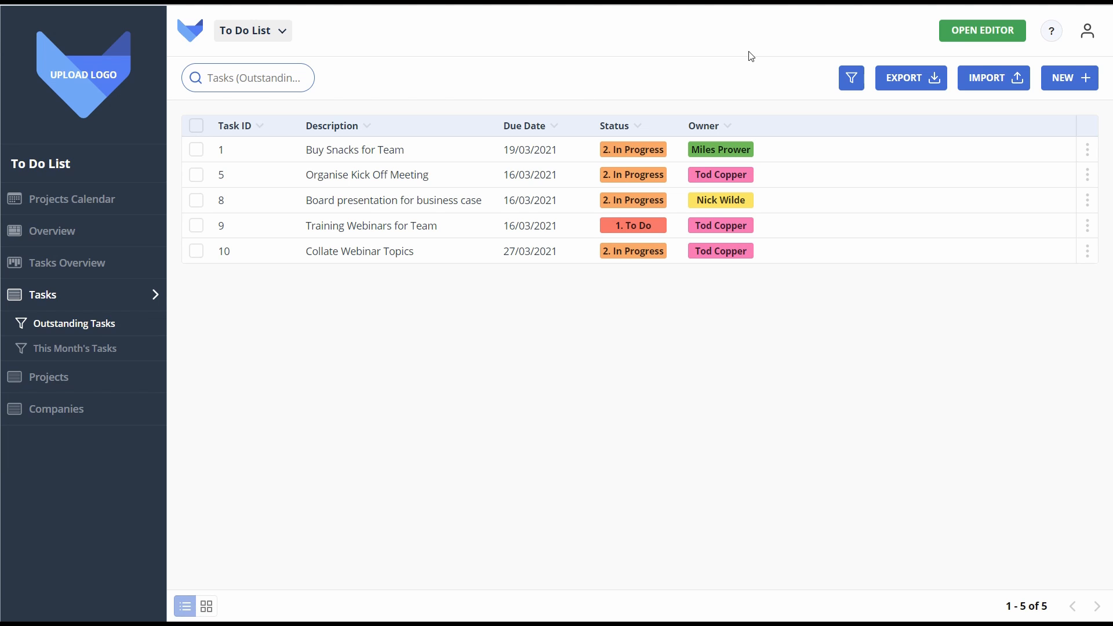
{"action": "left_click", "coordinate": [984, 28]}
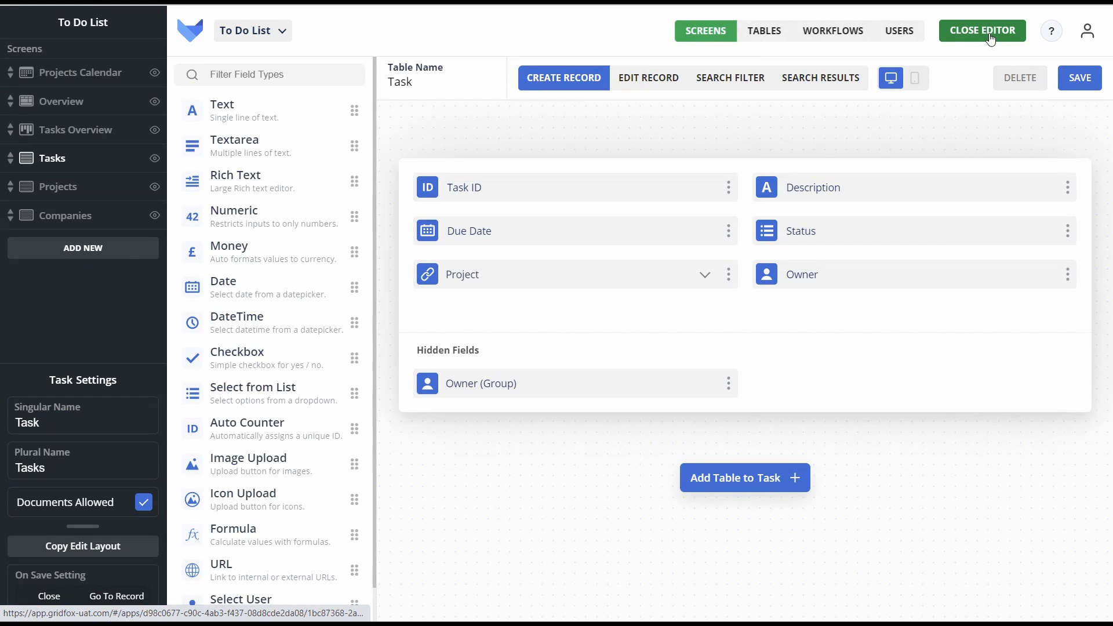
{"action": "left_click", "coordinate": [833, 30]}
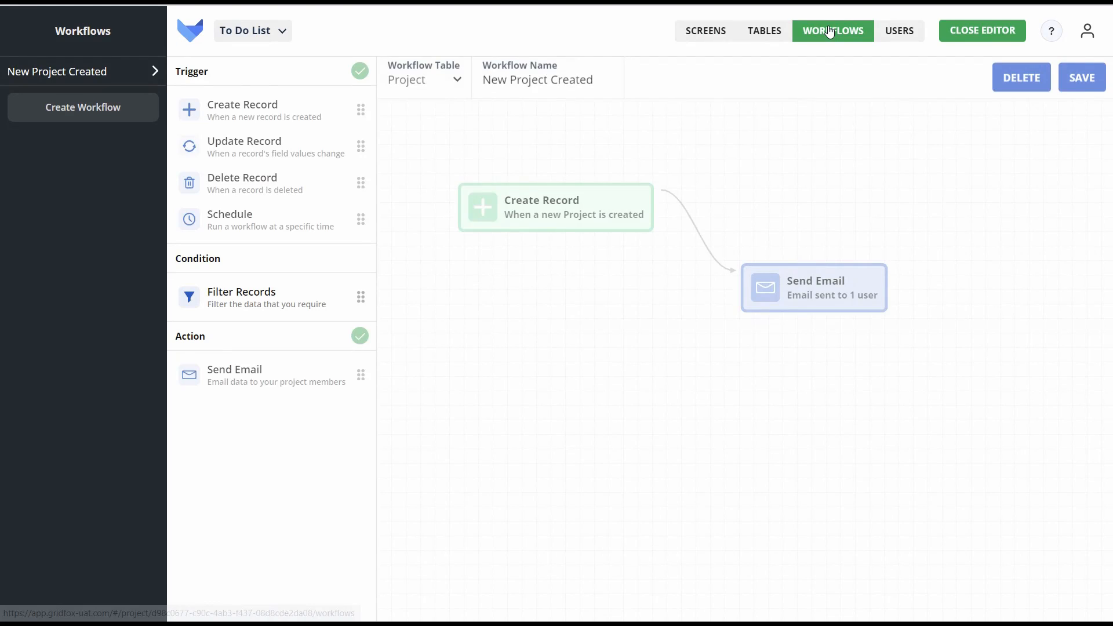
{"action": "left_click", "coordinate": [85, 118]}
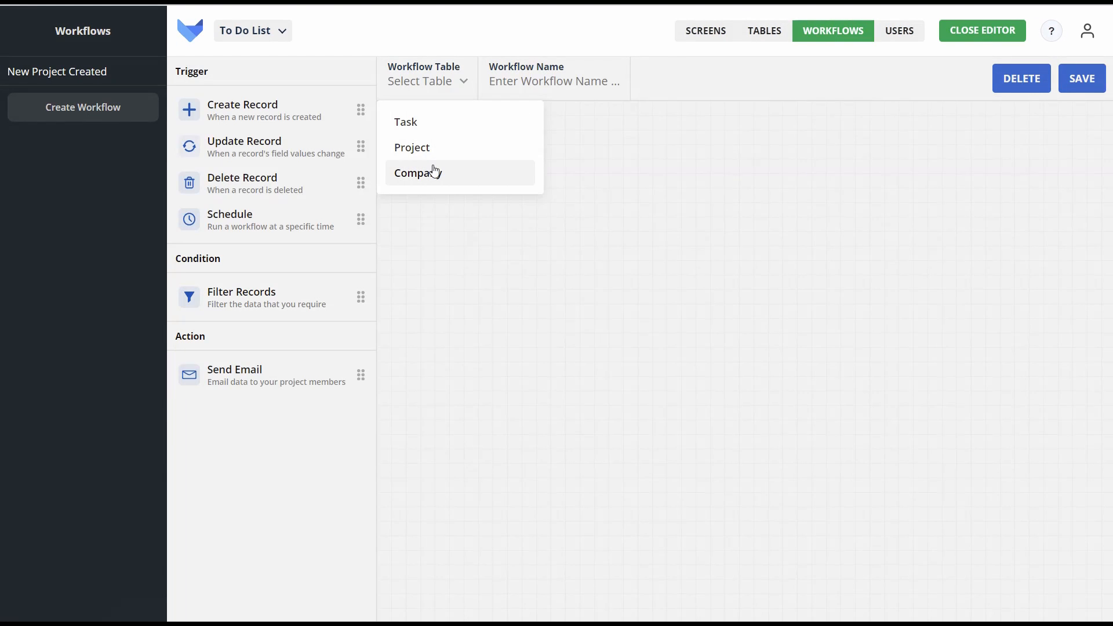
{"action": "left_click", "coordinate": [455, 135]}
{"action": "left_click", "coordinate": [543, 82]}
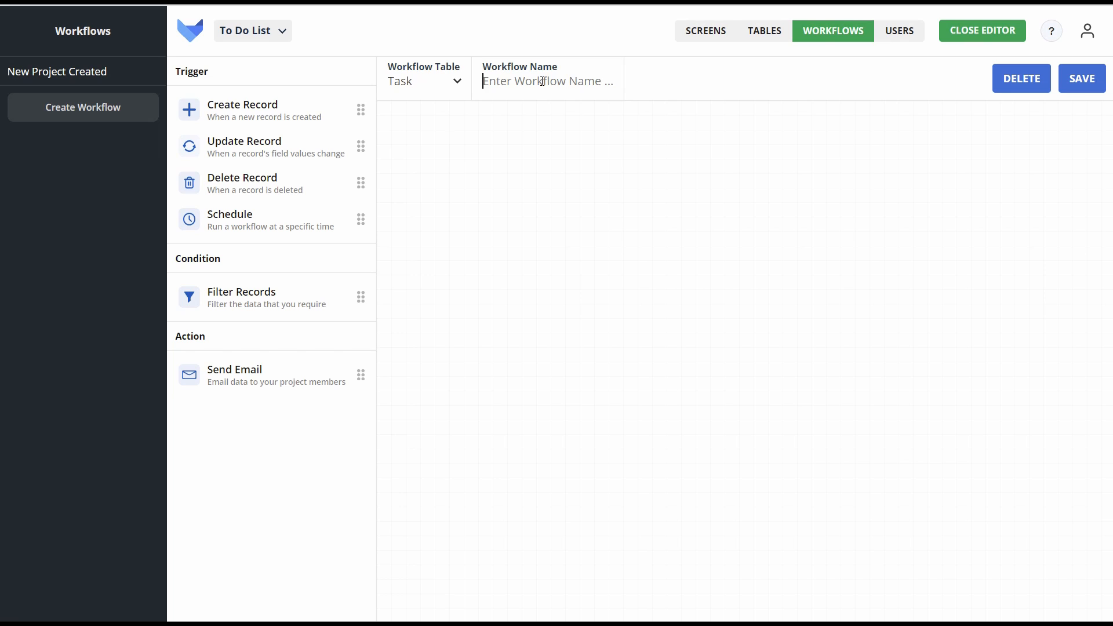
{"action": "type", "text": "Tasks Reminder"}
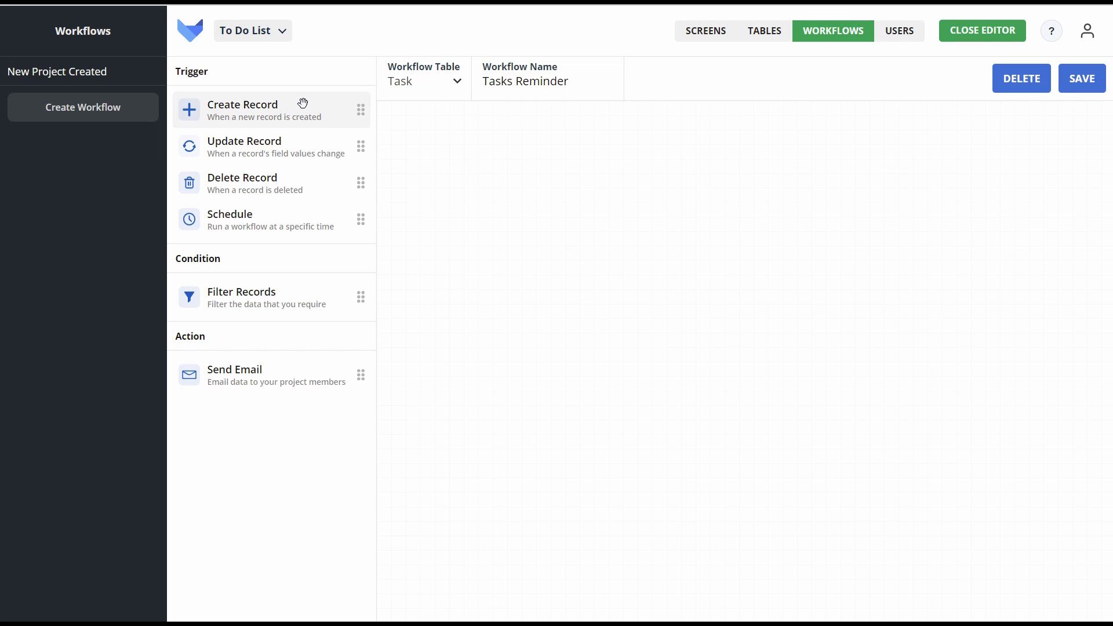
Add a Schedule trigger to the workflow and set it to recur weekly on Monday at 07:00
{"action": "left_click_drag", "start_coordinate": [267, 216], "coordinate": [537, 210]}
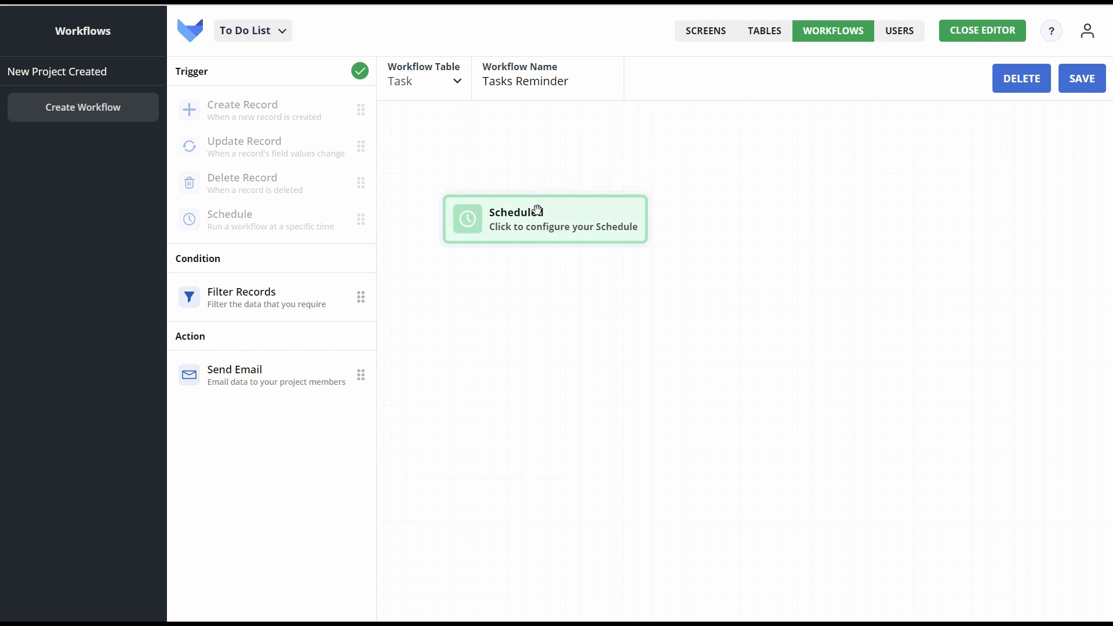
{"action": "left_click", "coordinate": [539, 212]}
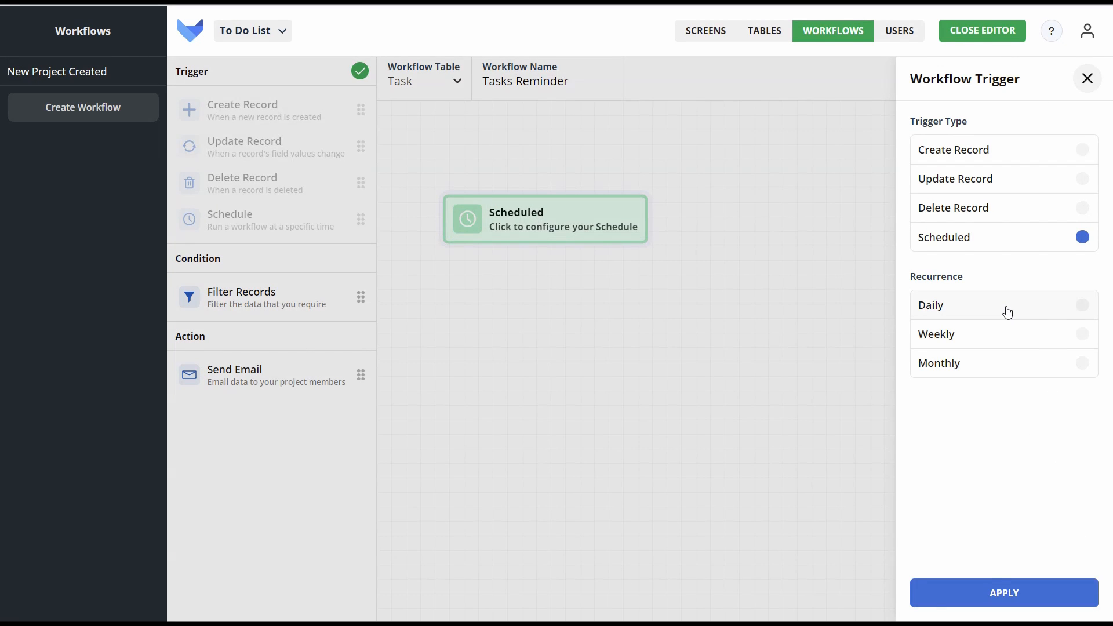
{"action": "left_click", "coordinate": [969, 341]}
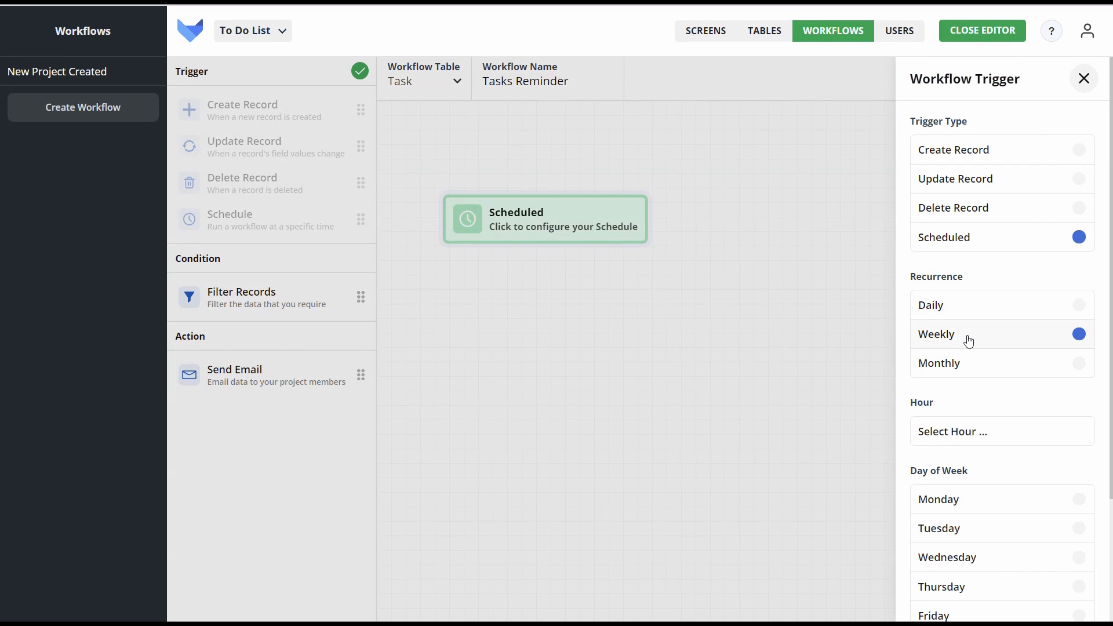
{"action": "left_click", "coordinate": [985, 445]}
{"action": "scroll", "coordinate": [968, 564], "scroll_direction": "down", "scroll_amount": 2}
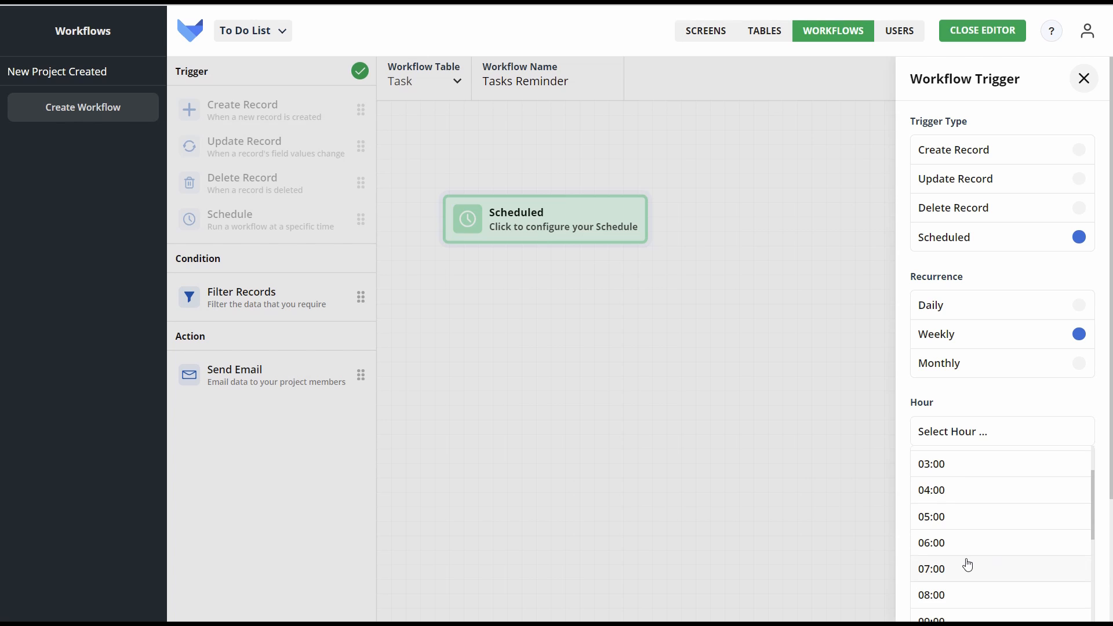
{"action": "left_click", "coordinate": [968, 567]}
{"action": "left_click", "coordinate": [983, 497]}
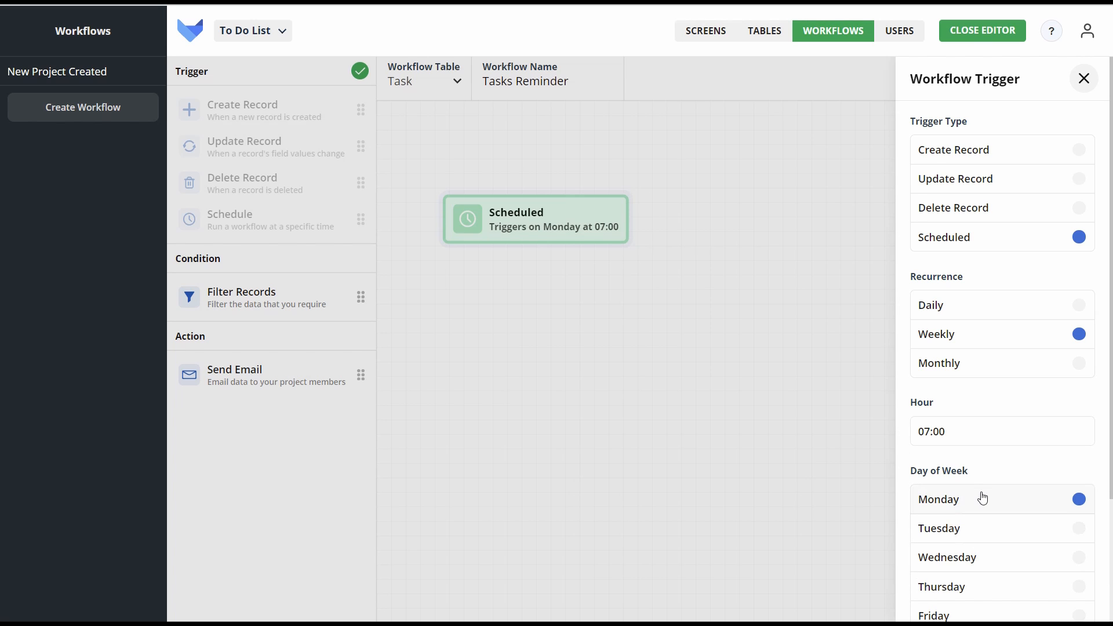
{"action": "scroll", "coordinate": [983, 498], "scroll_direction": "down", "scroll_amount": 3}
{"action": "left_click", "coordinate": [968, 604]}
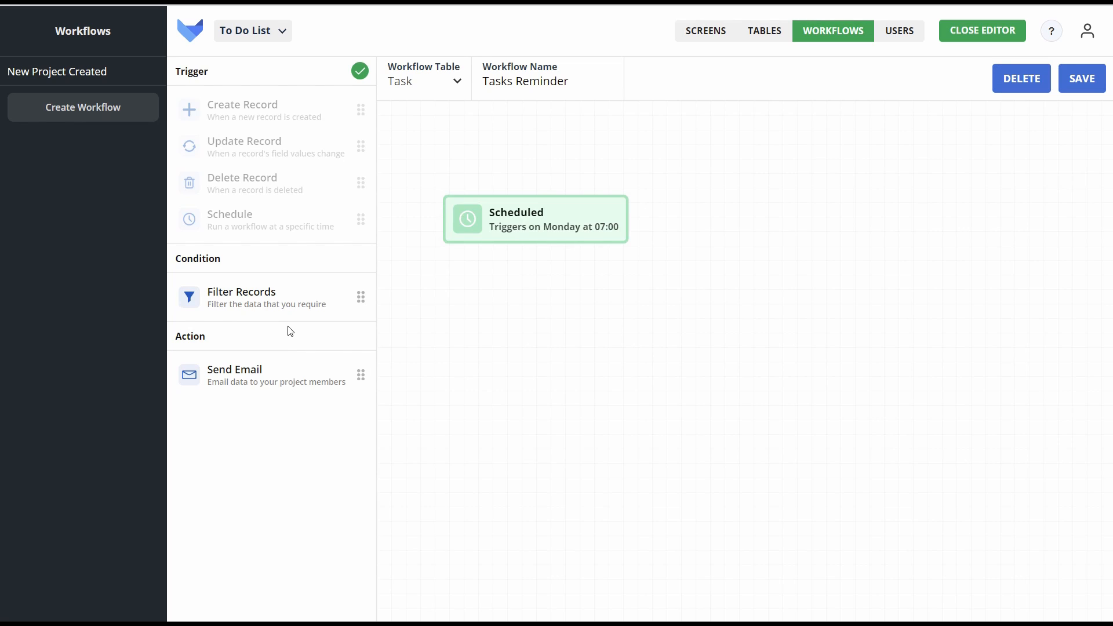
Add a Filter Records condition after the Scheduled trigger and apply the Outstanding Tasks filter to it
{"action": "left_click_drag", "start_coordinate": [262, 298], "coordinate": [689, 357]}
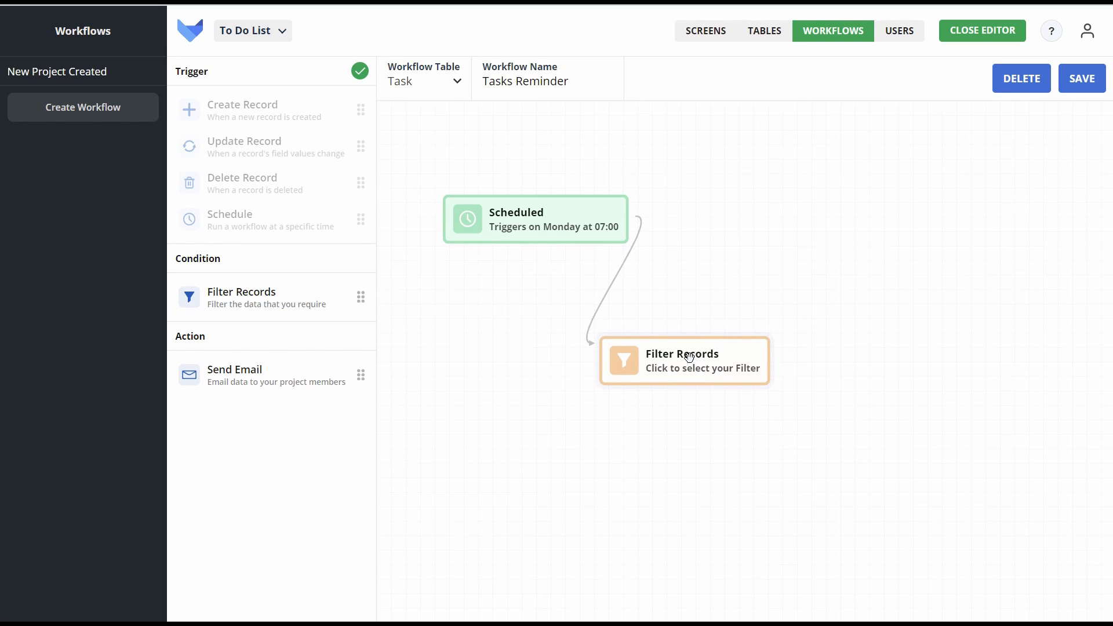
{"action": "left_click", "coordinate": [682, 362]}
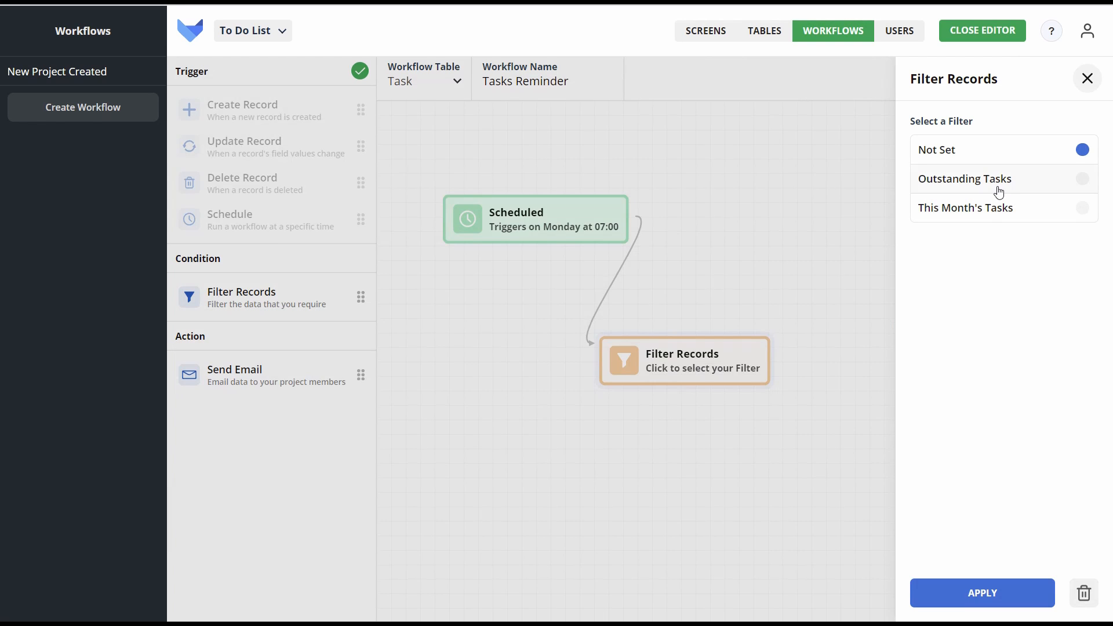
{"action": "left_click", "coordinate": [999, 192]}
{"action": "left_click", "coordinate": [963, 587]}
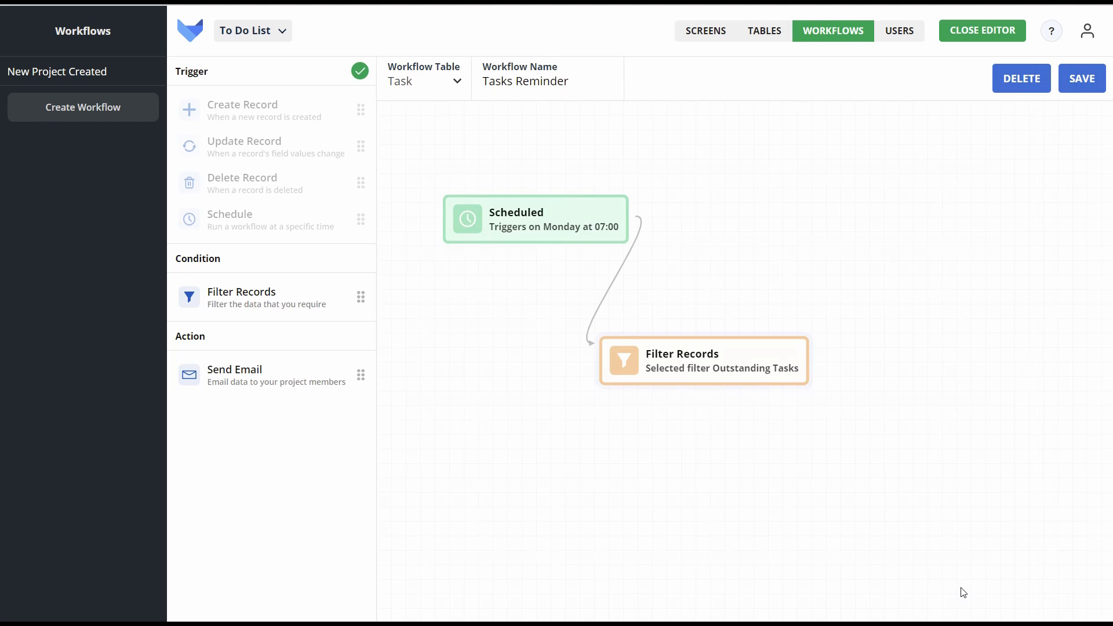
Add a Send Email action after the filter and make the Task.Owner field its recipient
{"action": "left_click_drag", "start_coordinate": [256, 377], "coordinate": [817, 496]}
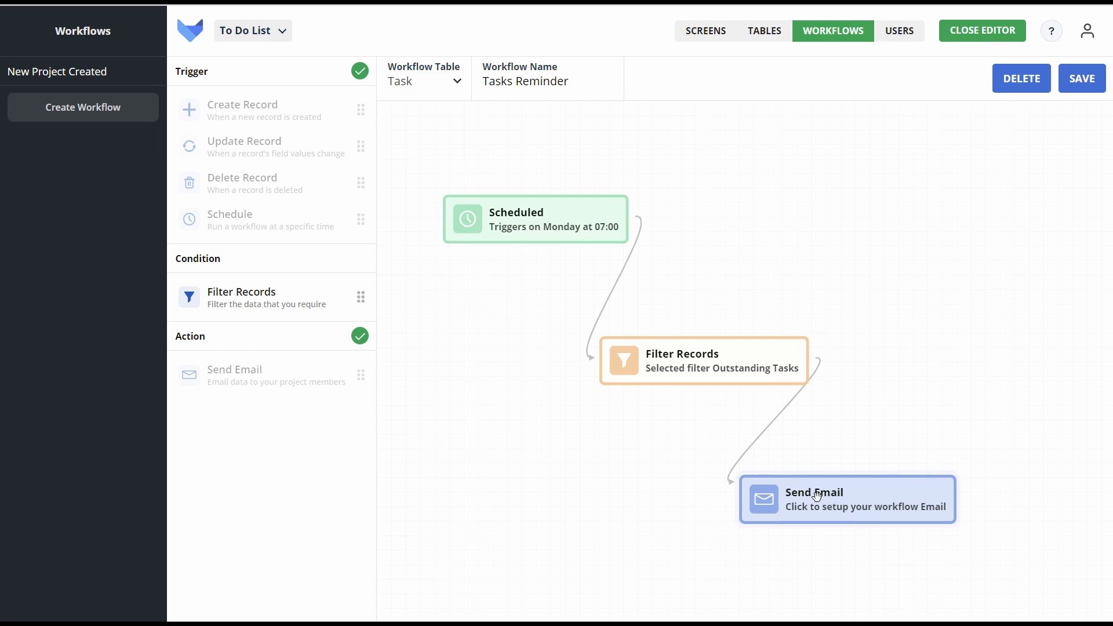
{"action": "left_click", "coordinate": [817, 496]}
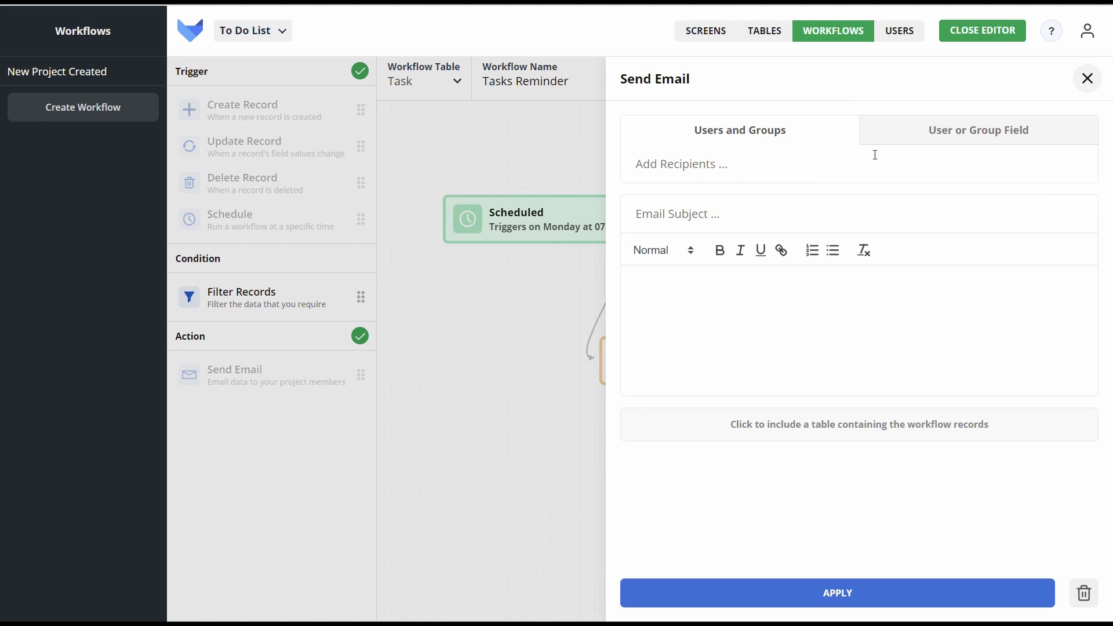
{"action": "left_click", "coordinate": [919, 129]}
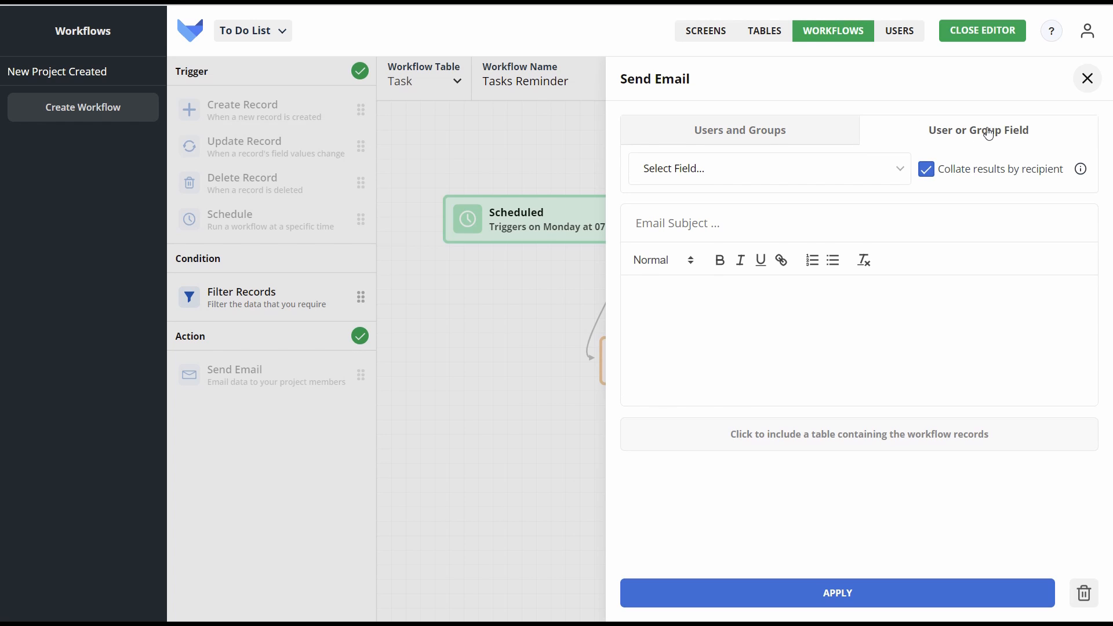
{"action": "left_click", "coordinate": [838, 175]}
{"action": "left_click", "coordinate": [747, 203]}
Set the email subject to "Weekly Email Reminder" and write the body "Hi Team,", a blank line and "Please see your tasks for the week"
{"action": "left_click", "coordinate": [873, 222]}
{"action": "type", "text": "W"}
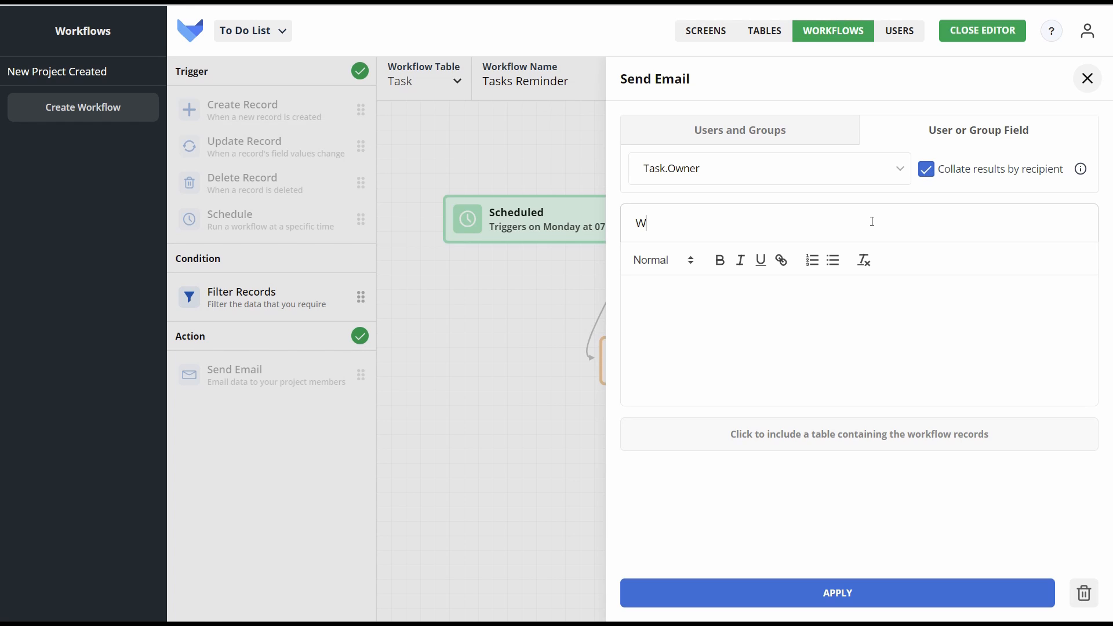
{"action": "type", "text": "eekly Email Reminde"}
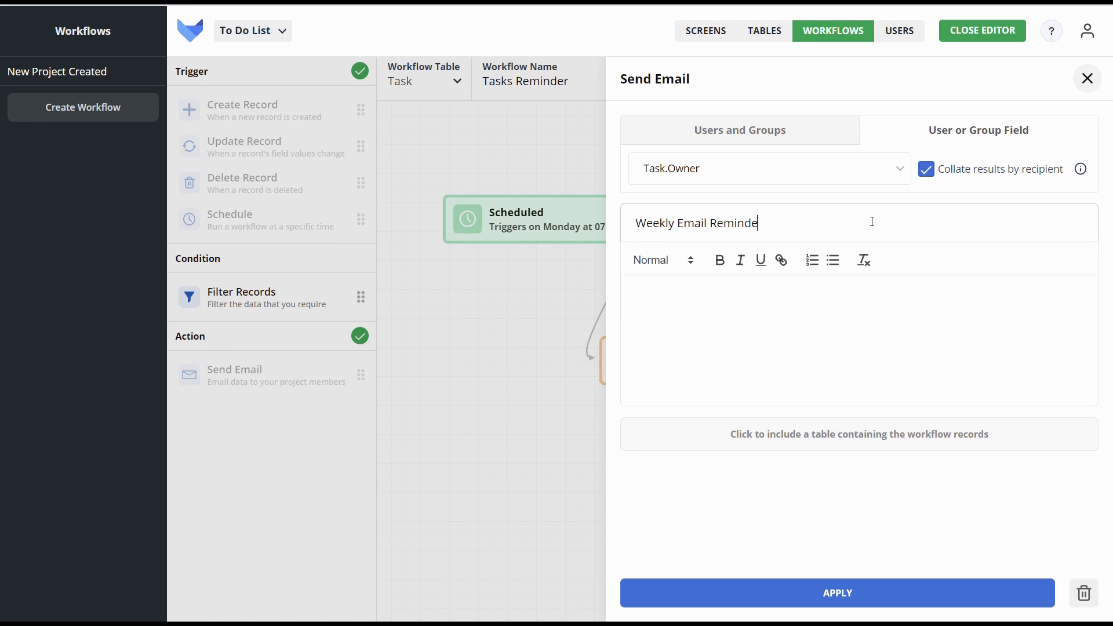
{"action": "type", "text": "r"}
{"action": "left_click", "coordinate": [838, 326]}
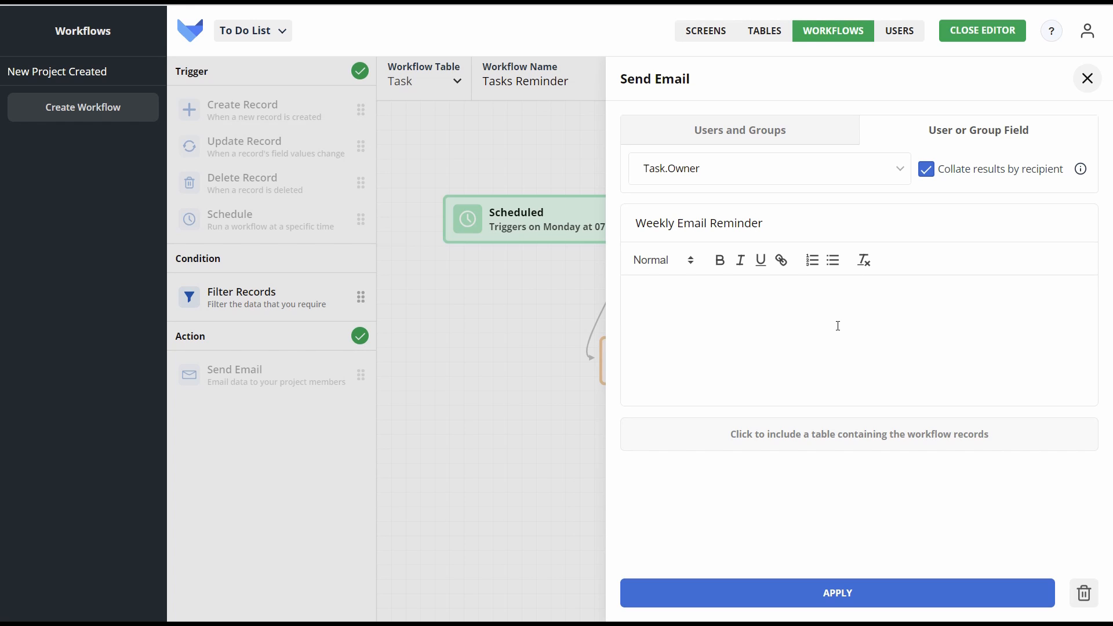
{"action": "type", "text": "Hi Team,"}
{"action": "key", "text": "Return"}
{"action": "key", "text": "Return"}
{"action": "type", "text": "Please see your tasks for the "}
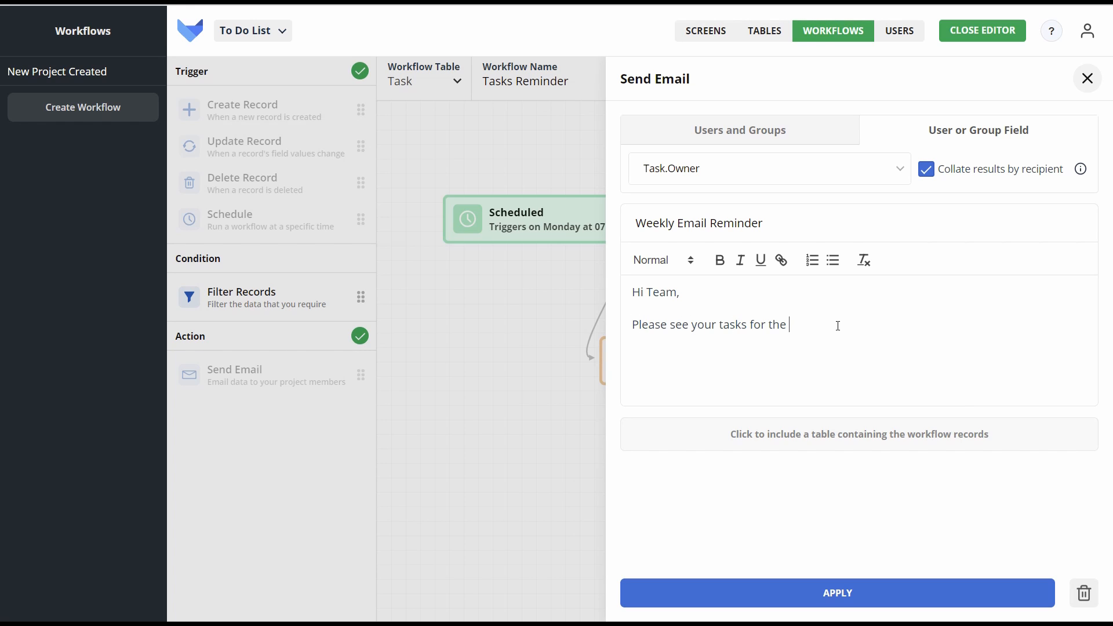
{"action": "type", "text": "week"}
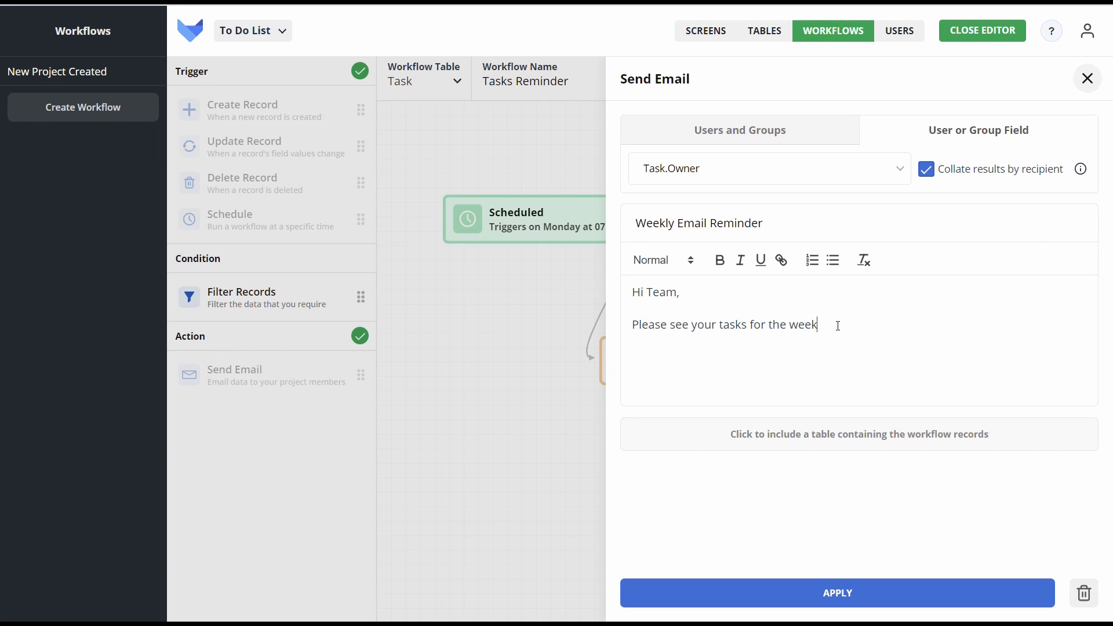
Include the table of workflow records in the email with the Owner field hidden, apply the email settings and save the workflow
{"action": "left_click", "coordinate": [856, 434]}
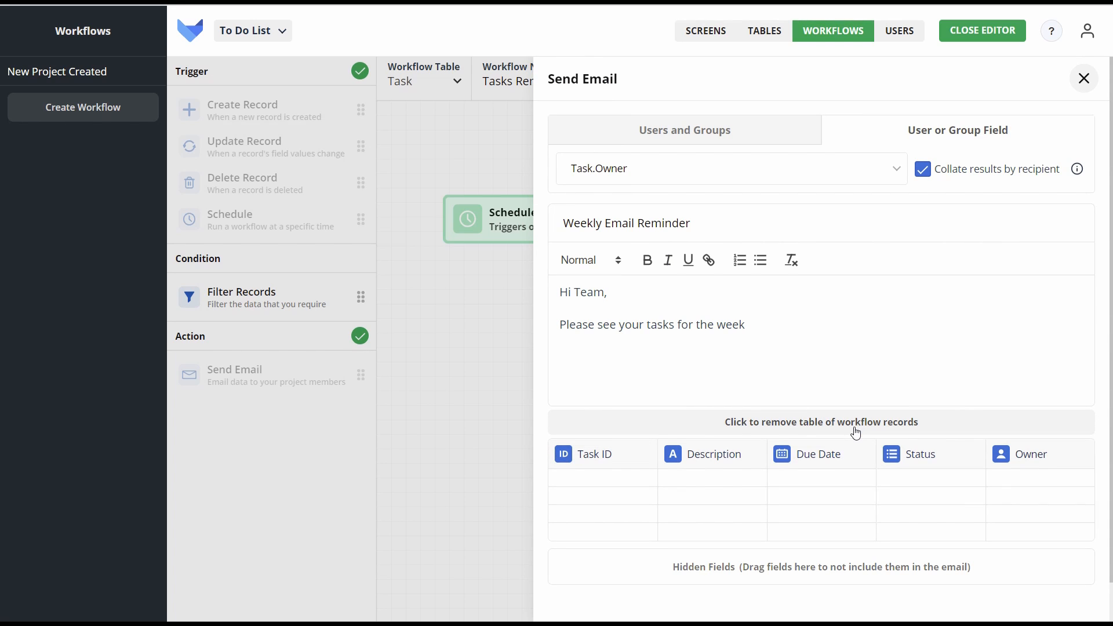
{"action": "left_click_drag", "start_coordinate": [1038, 458], "coordinate": [955, 564]}
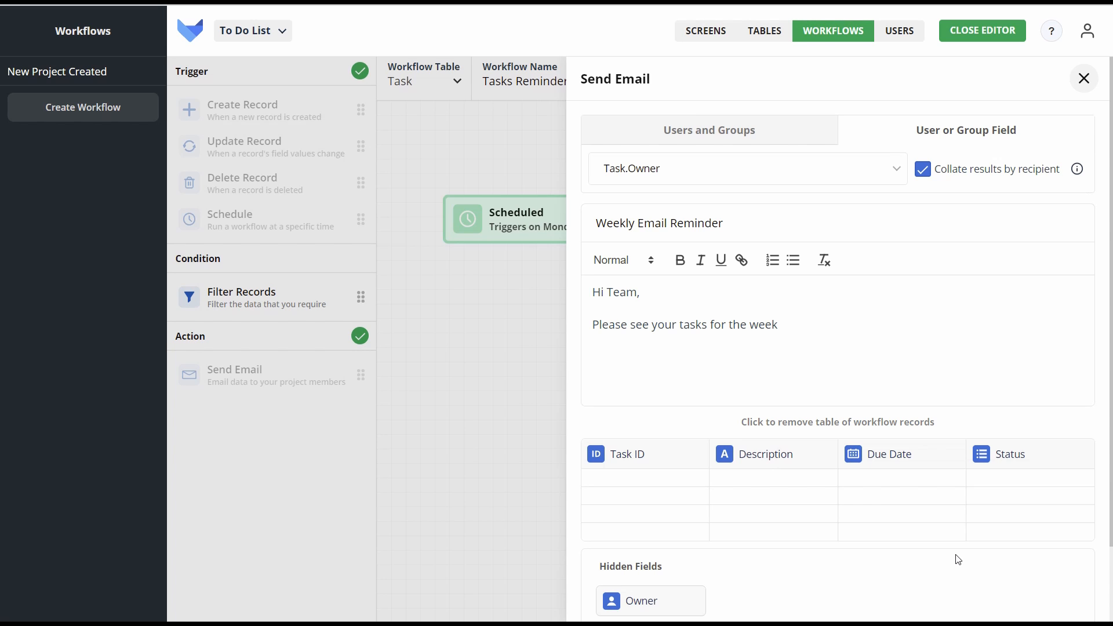
{"action": "scroll", "coordinate": [959, 560], "scroll_direction": "down", "scroll_amount": 2}
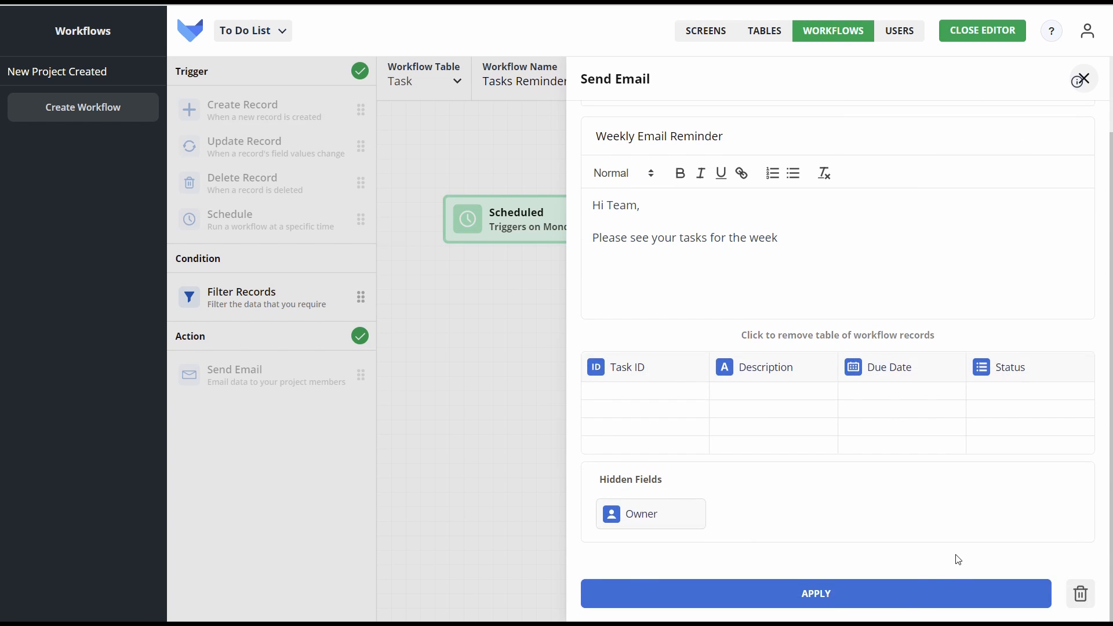
{"action": "left_click", "coordinate": [910, 603]}
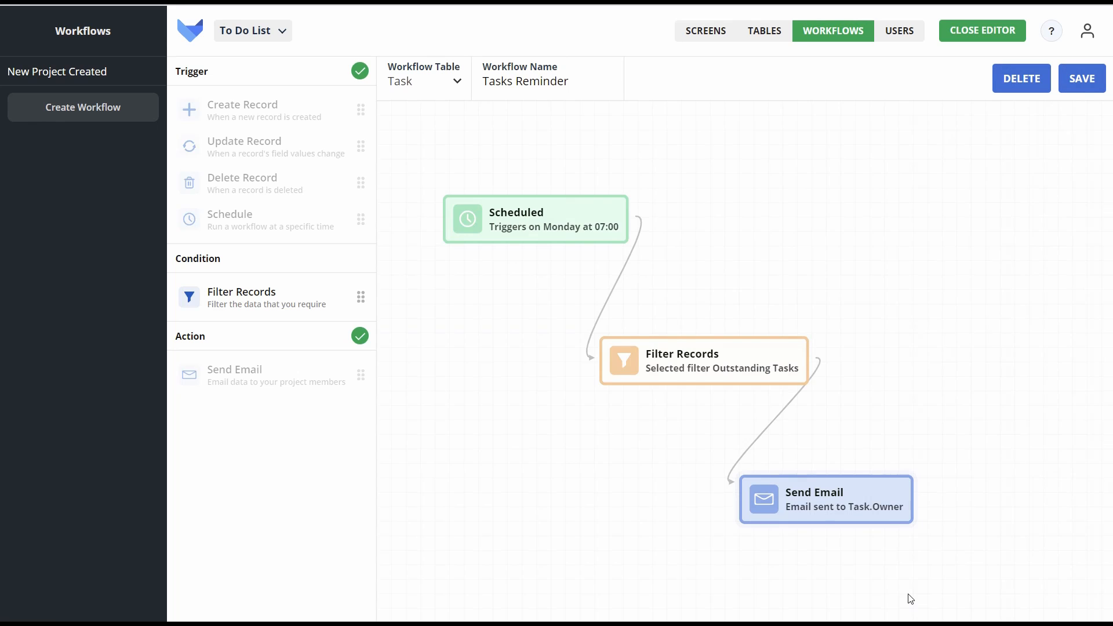
{"action": "left_click", "coordinate": [1086, 85]}
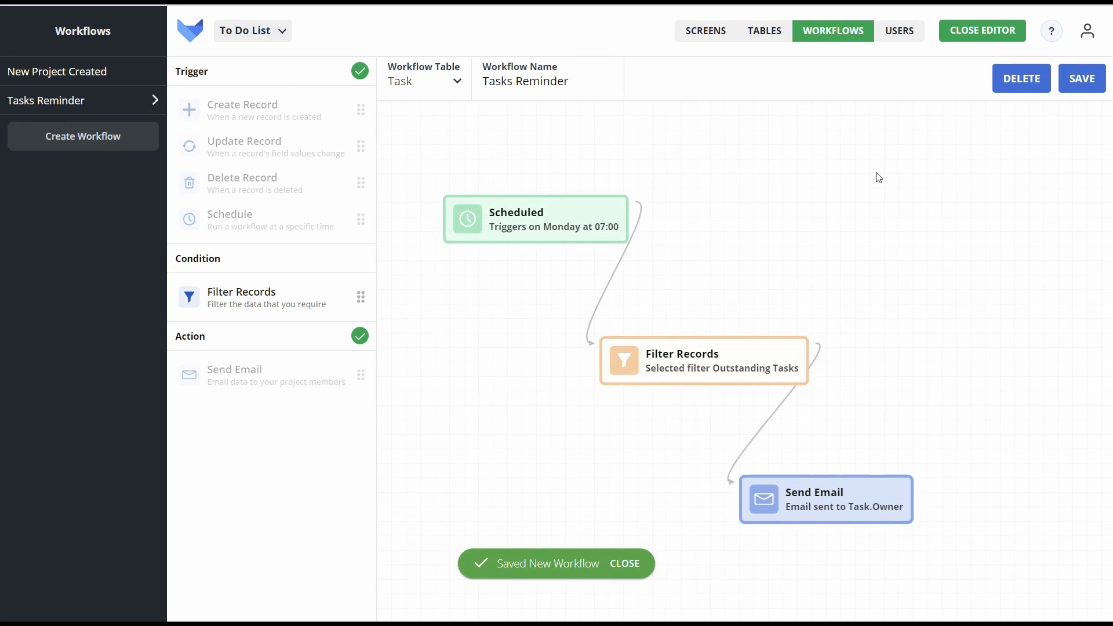